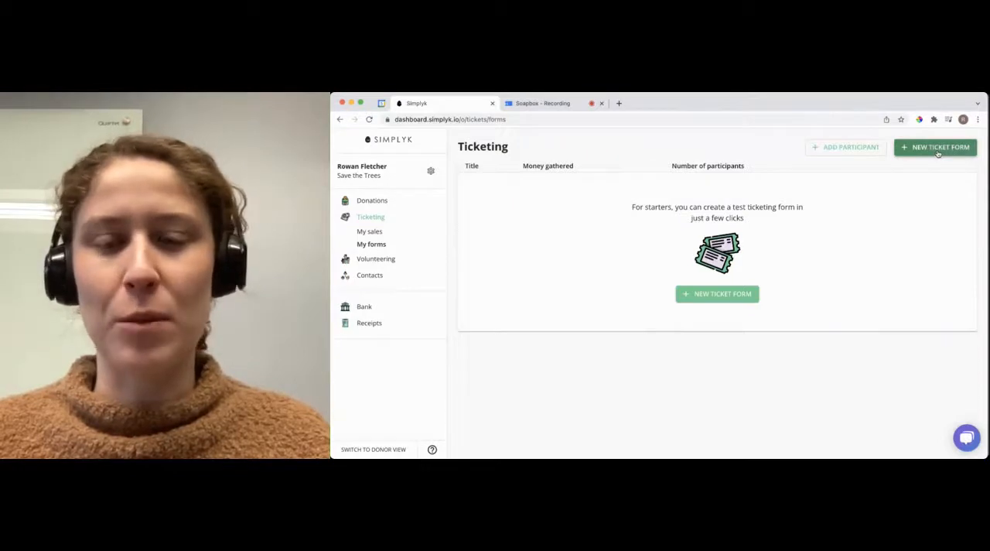
Step: Create a new event ticket form and set its ticketing title to "Concert"
click(937, 149)
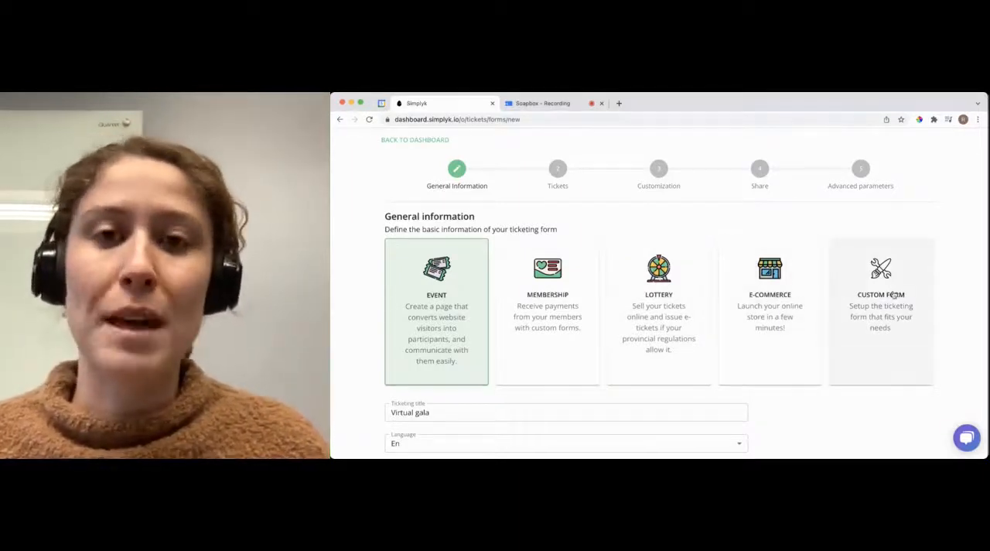
scroll(713, 226, down, 1)
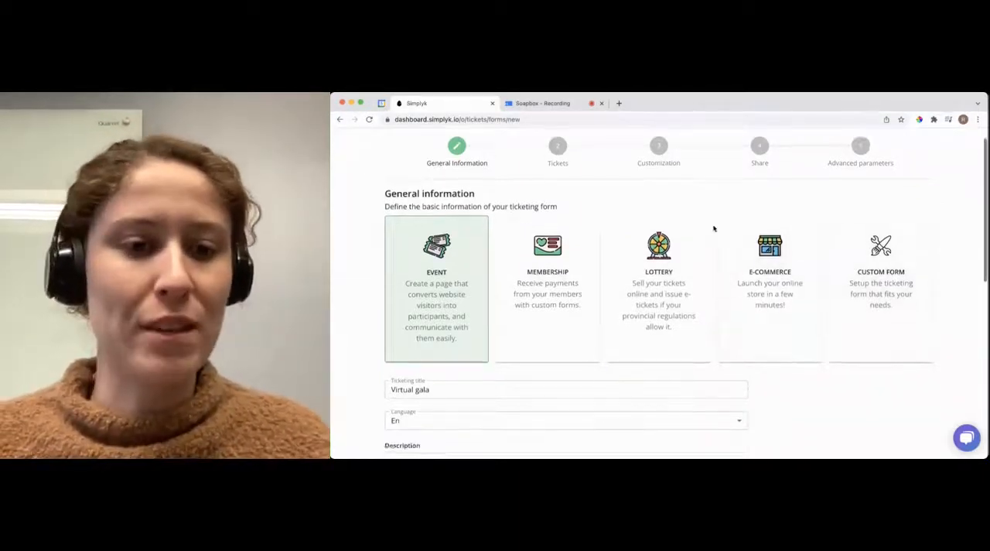
scroll(713, 227, down, 5)
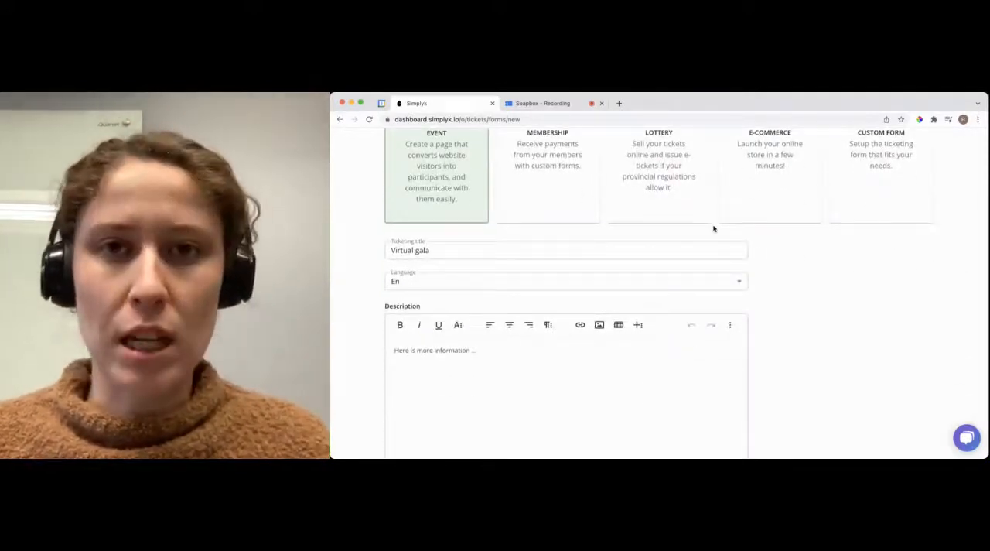
scroll(713, 228, down, 2)
click(441, 214)
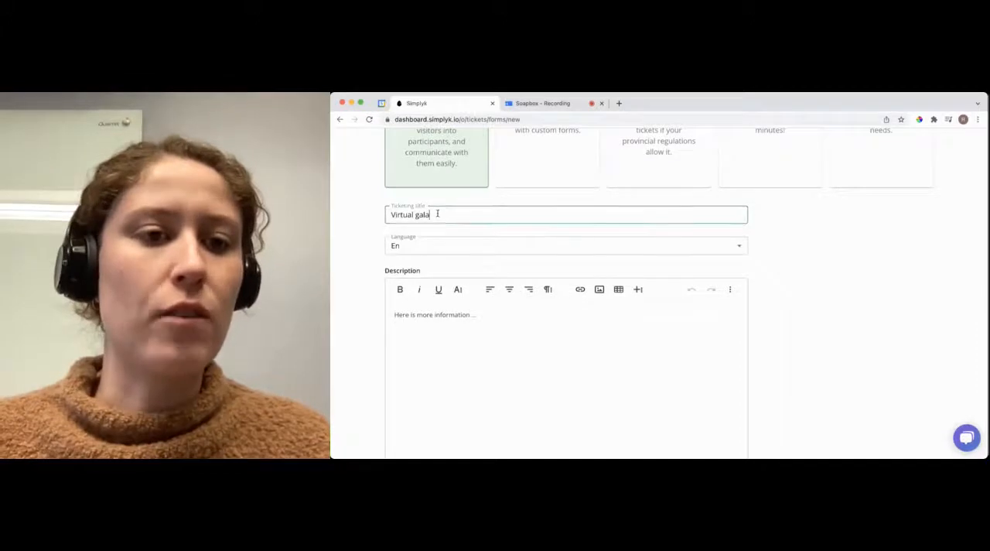
drag(437, 213, 379, 216)
text(Concert)
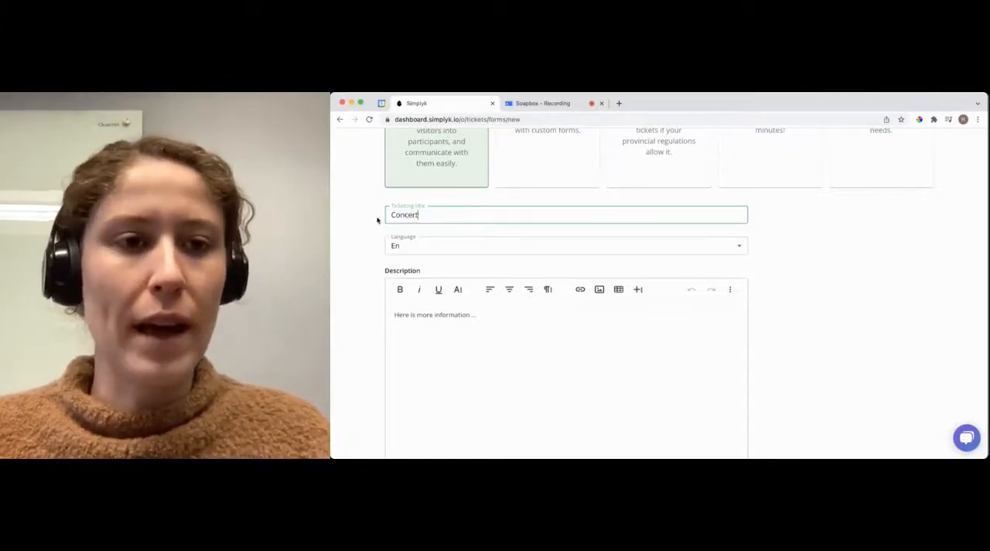
Step: Proceed to the ticket rates and set up a "General admission" ticket priced at CA$20
scroll(460, 298, down, 2)
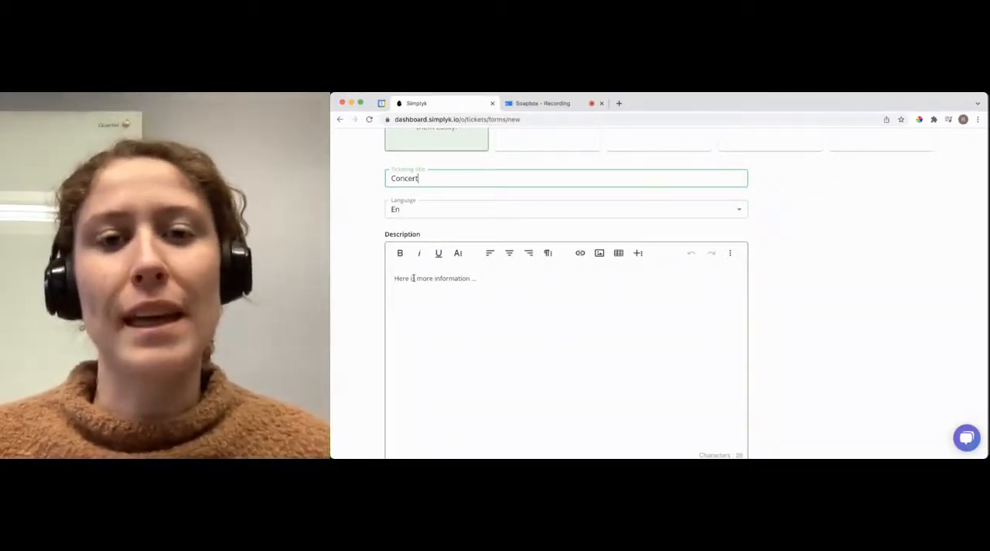
scroll(413, 277, down, 5)
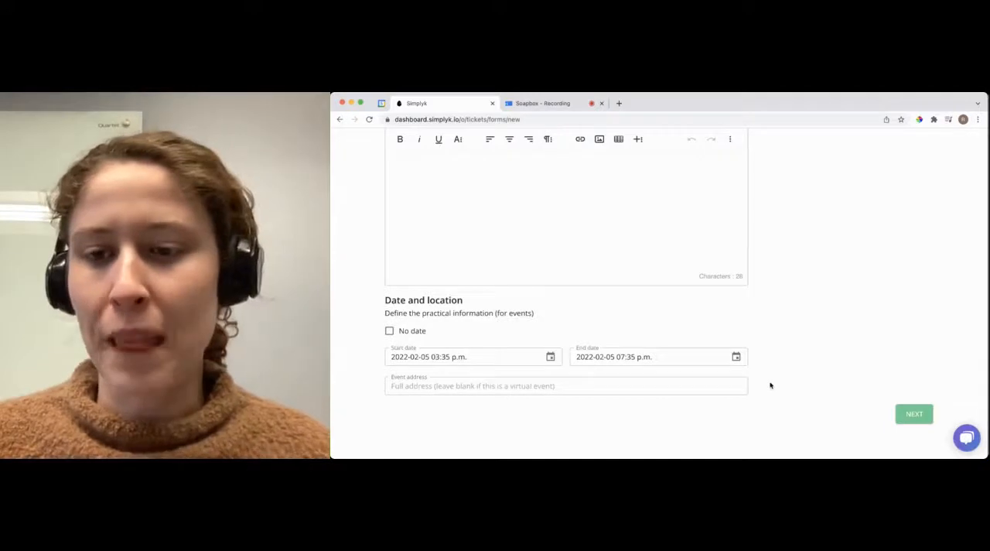
click(913, 416)
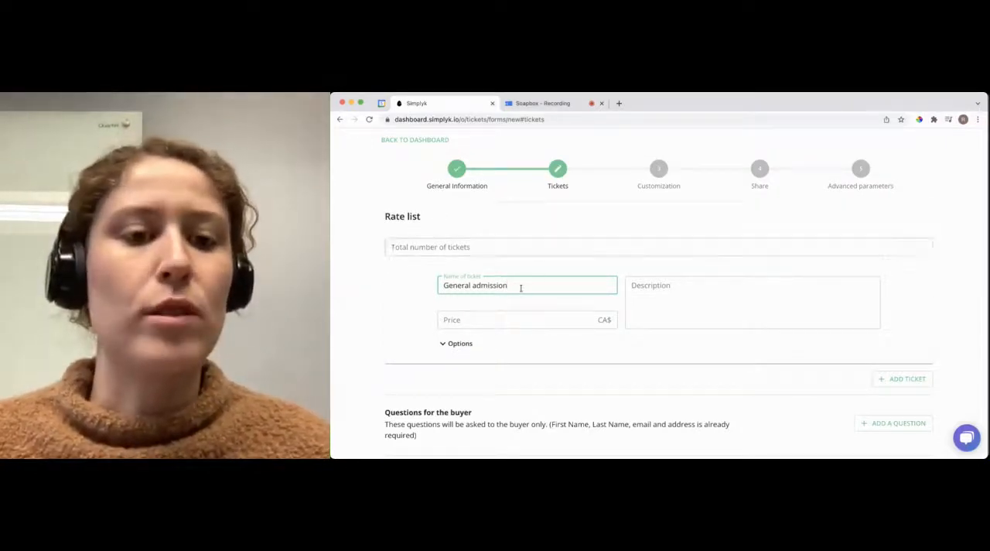
click(468, 321)
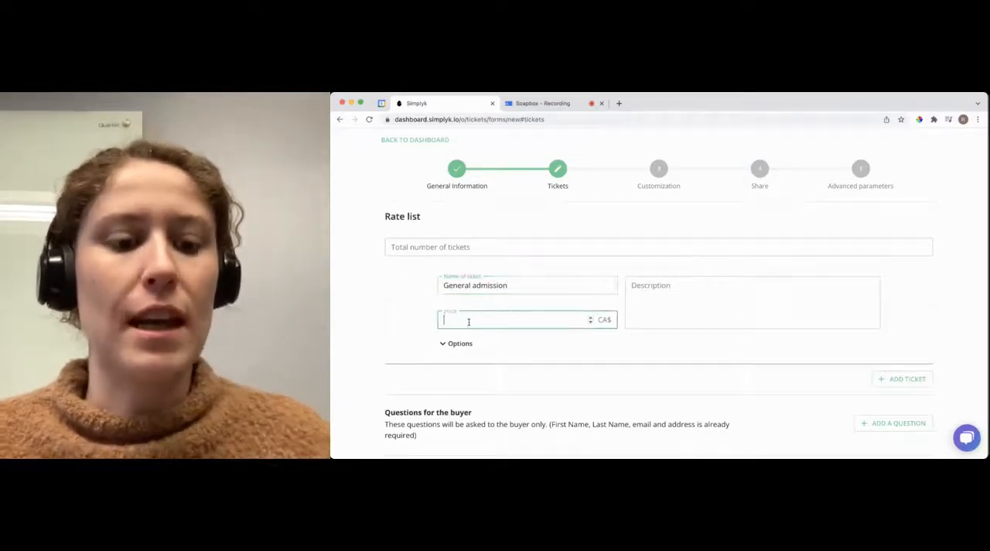
text(20)
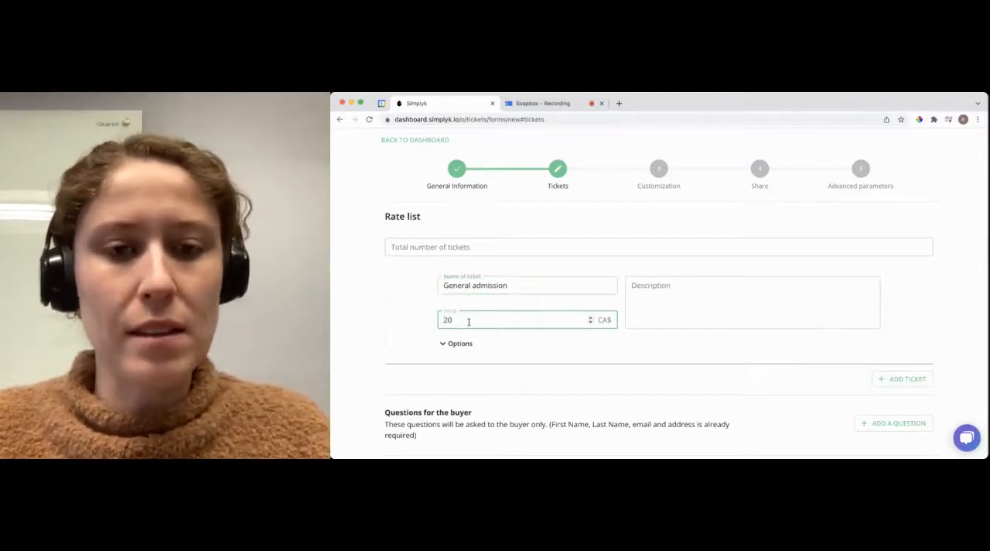
Step: Add a second ticket named "Student admission" priced at CA$15
click(898, 378)
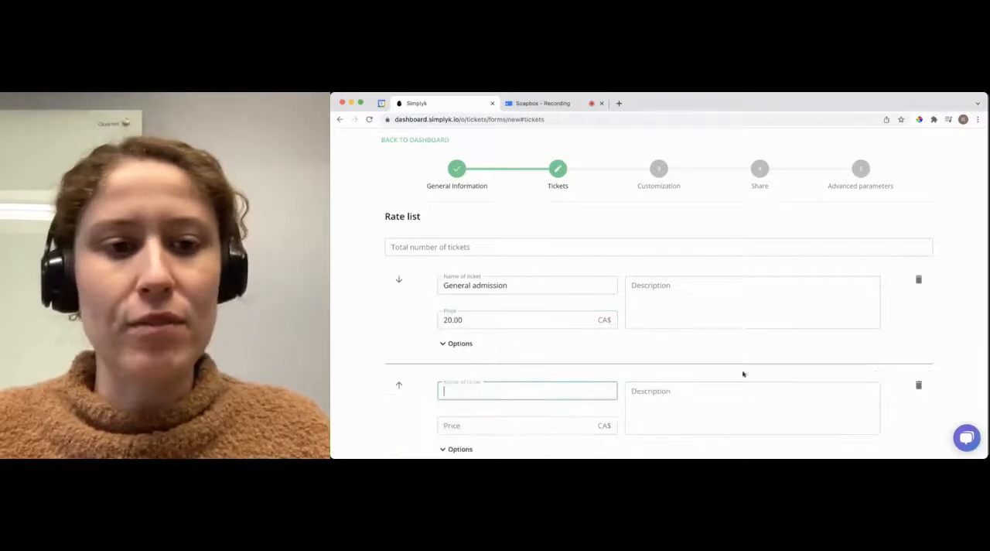
scroll(703, 364, down, 1)
text(Stude)
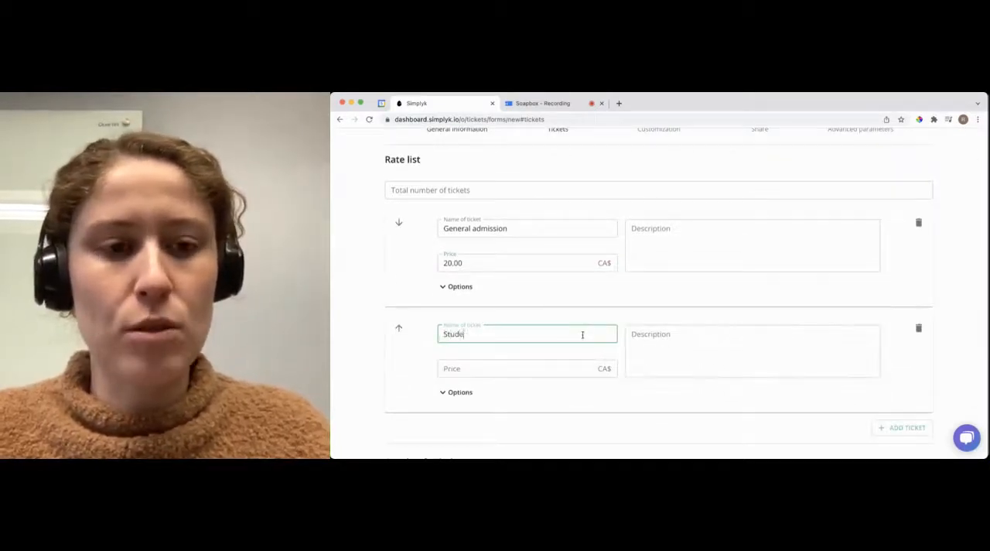
text(nt admission)
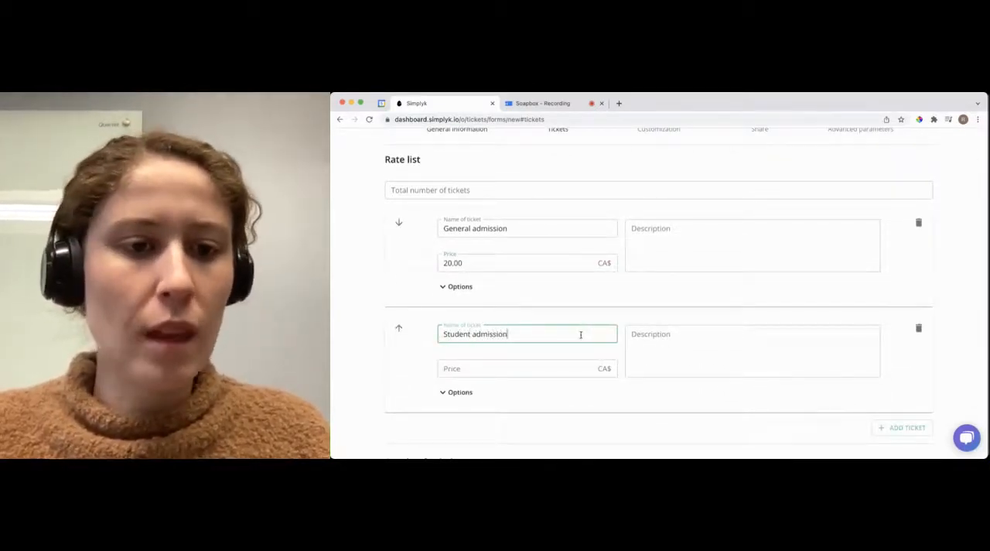
click(522, 372)
text(15)
Step: Limit the total number of Student admission tickets to 10 in that rate's options
scroll(509, 363, down, 1)
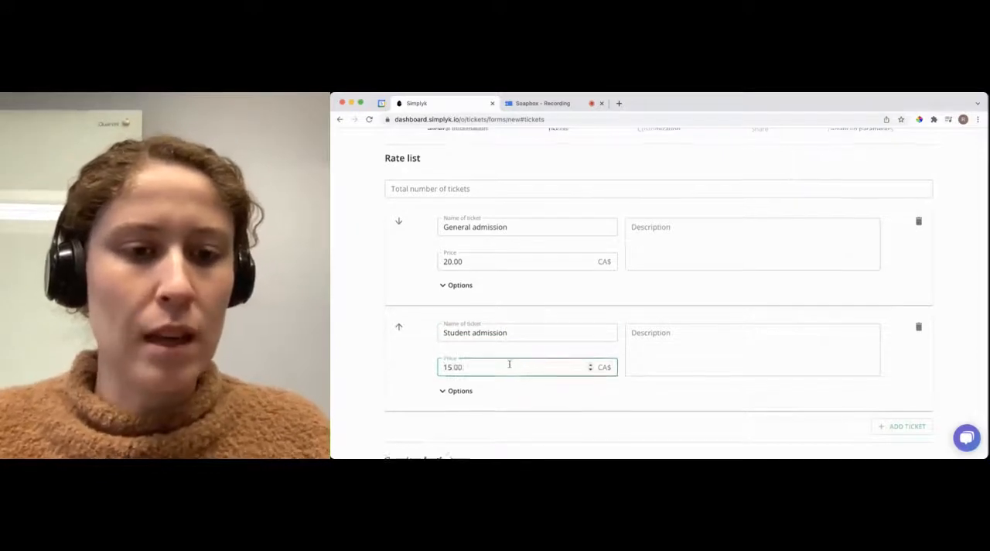
click(463, 382)
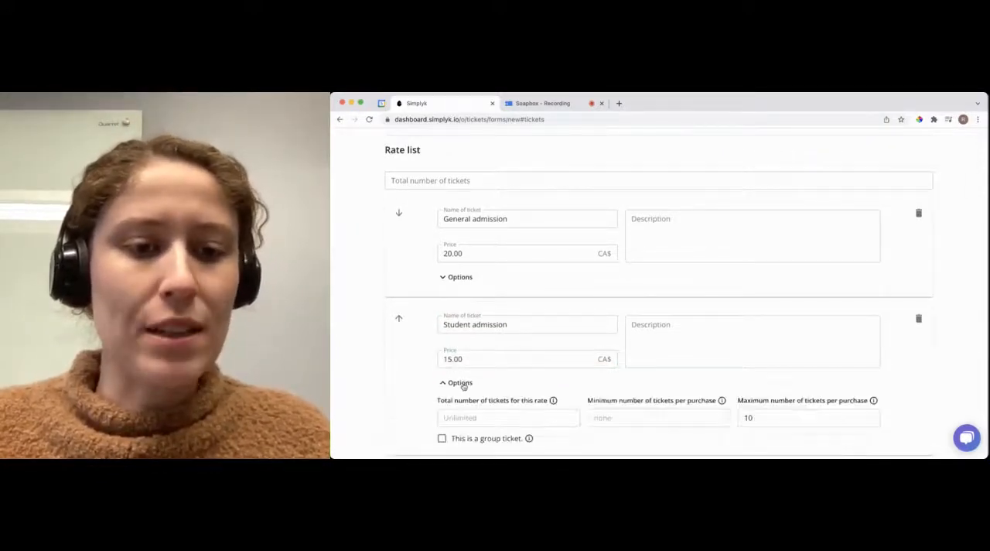
scroll(464, 385, down, 1)
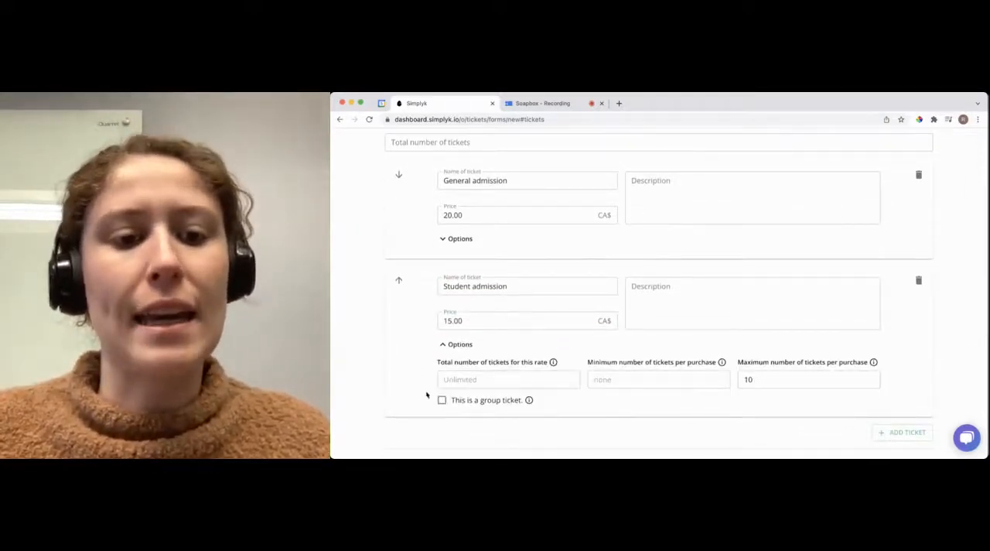
click(467, 379)
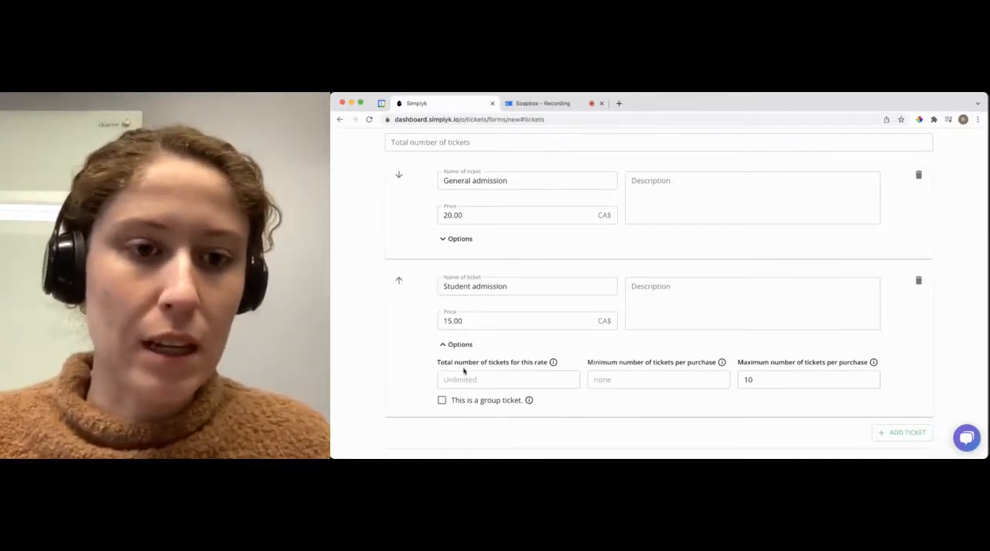
click(463, 379)
text(10)
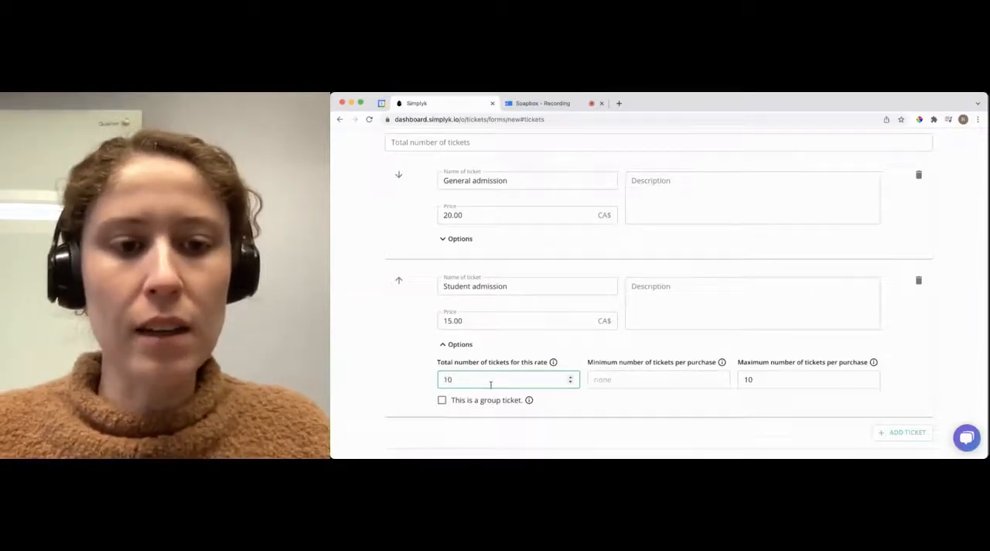
scroll(491, 384, down, 1)
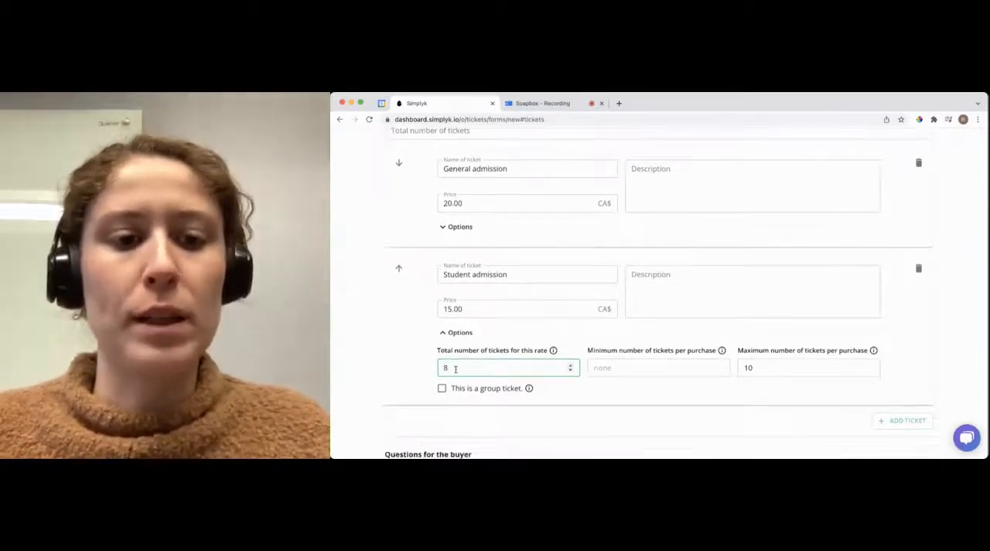
key(BackSpace)
text(10)
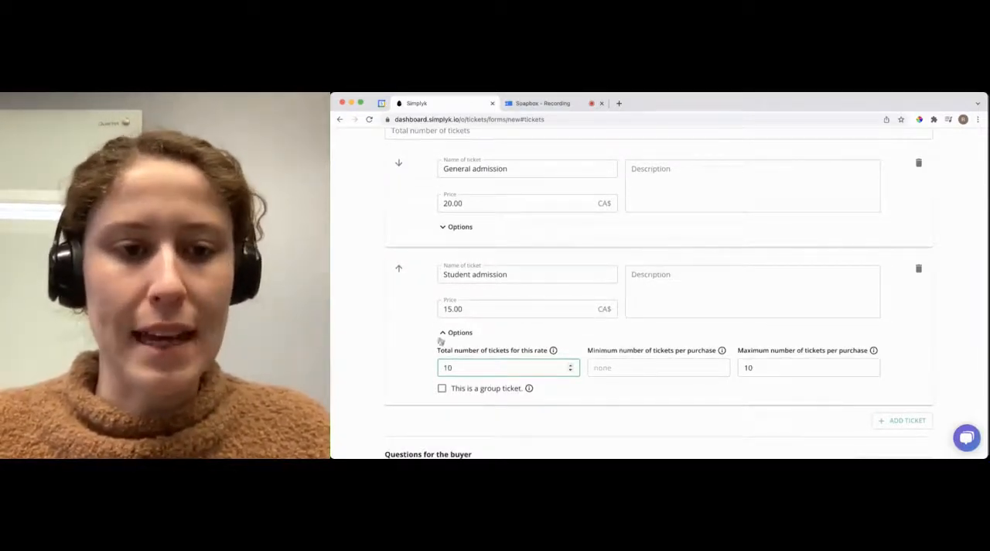
Step: Set the total number of tickets for the whole event to 100
scroll(438, 335, up, 1)
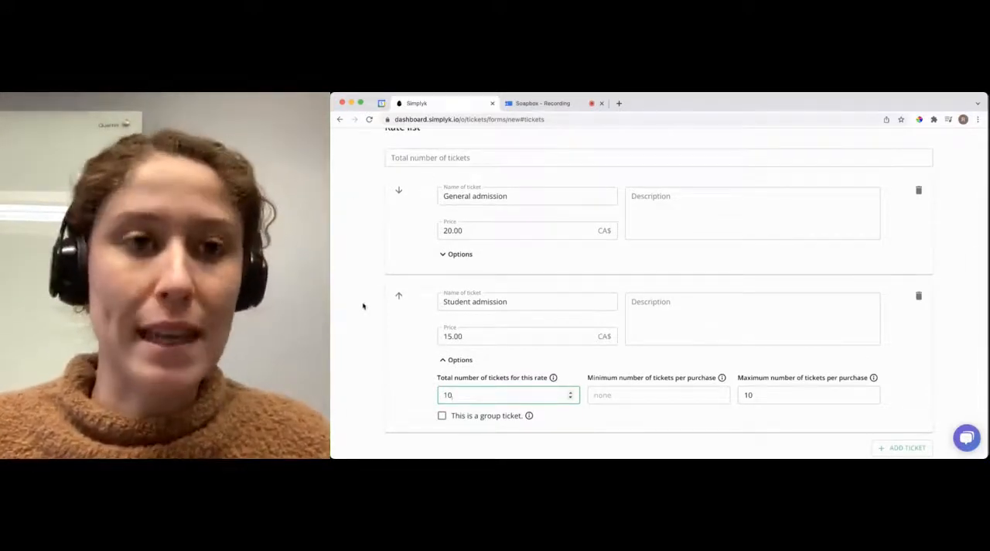
click(420, 160)
text(100)
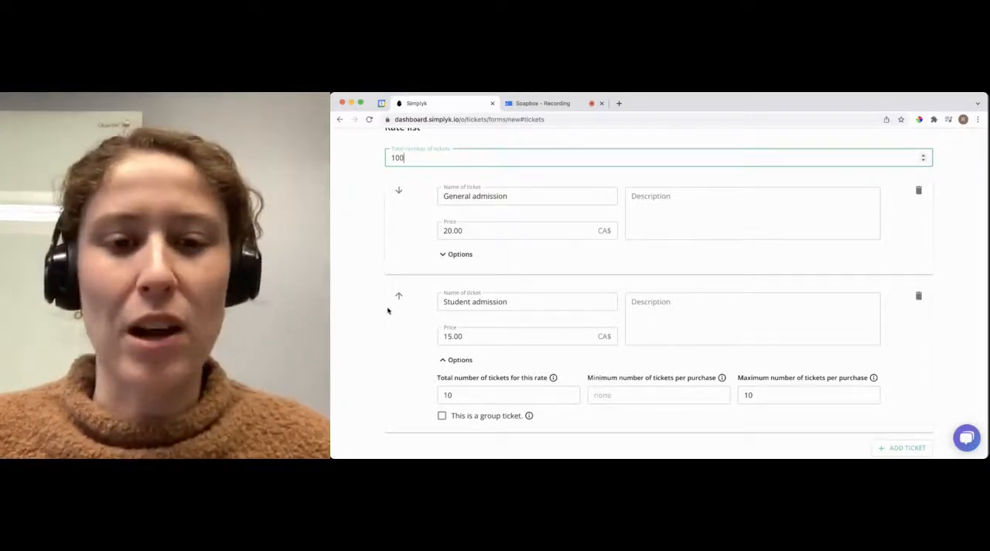
Step: Add a Telephone question for the buyer and make it required
scroll(388, 310, down, 5)
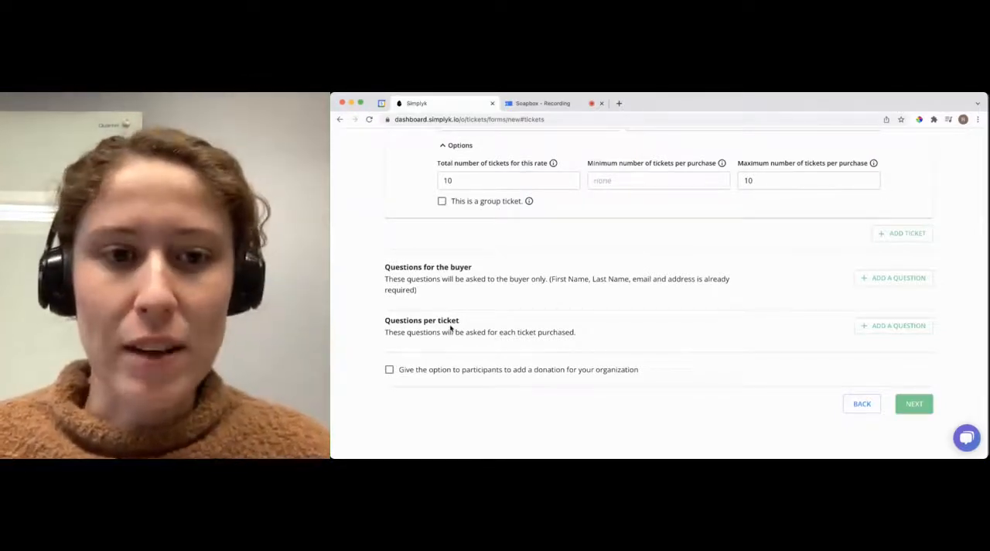
click(922, 278)
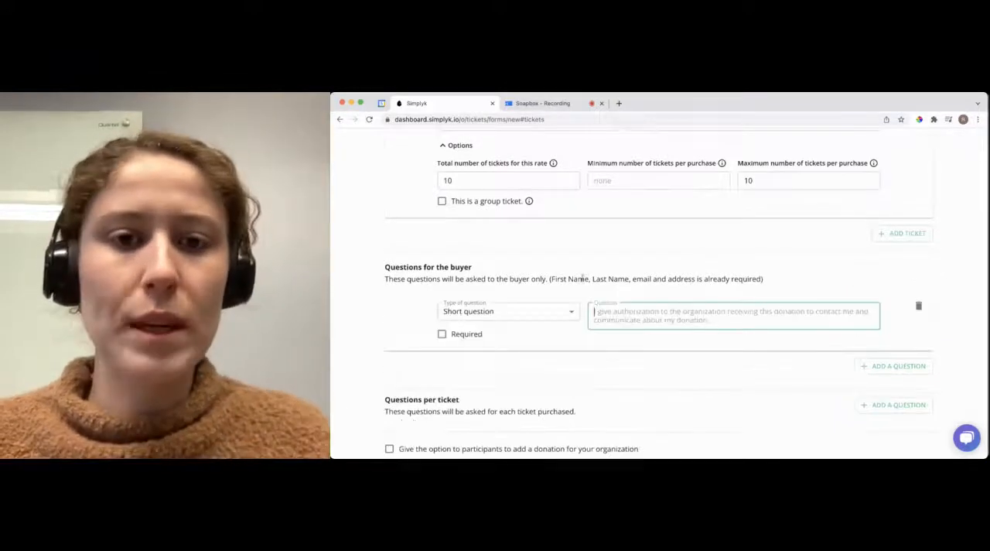
click(531, 307)
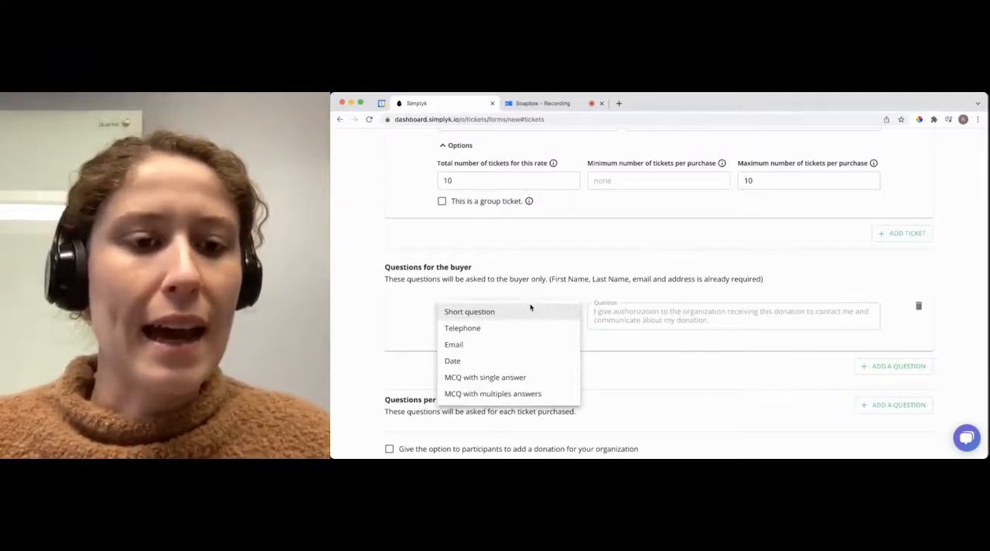
click(448, 330)
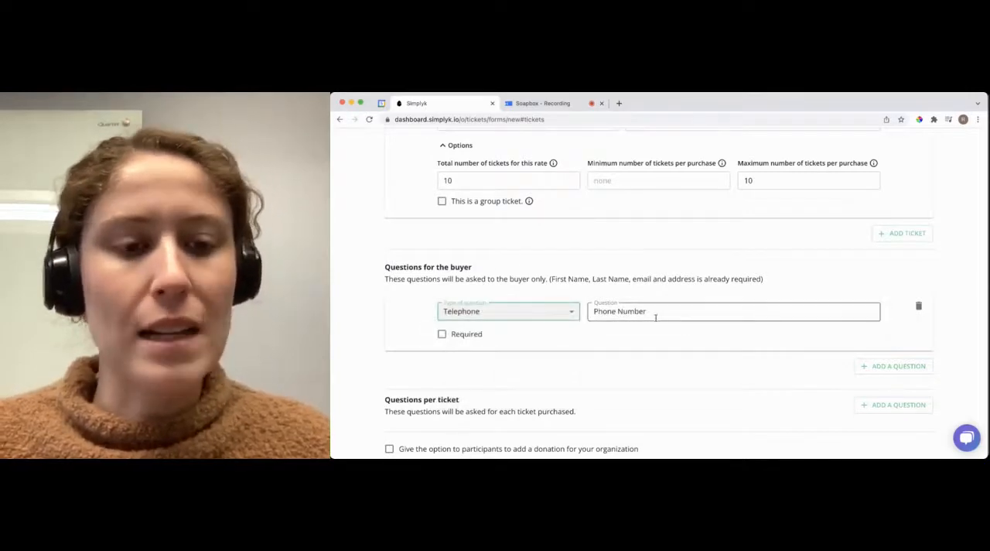
click(442, 334)
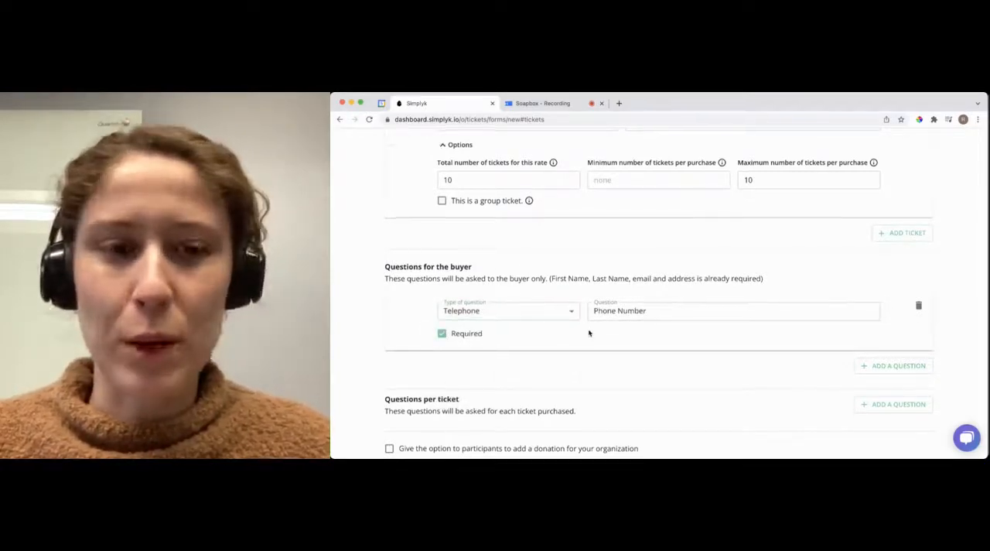
Step: Add a per-ticket question of type MCQ with single answer reading "How will you be attending the concert?"
scroll(588, 333, down, 2)
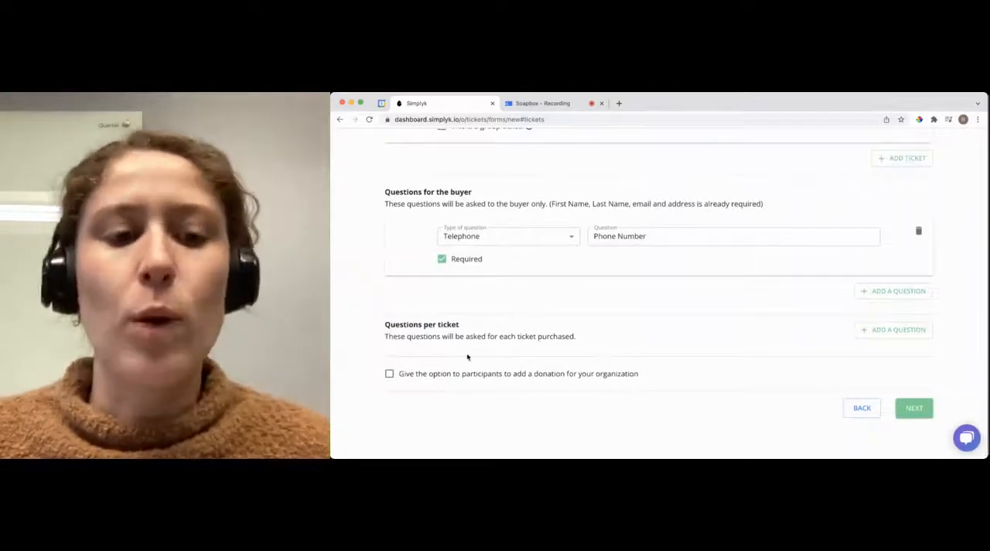
click(890, 331)
click(562, 369)
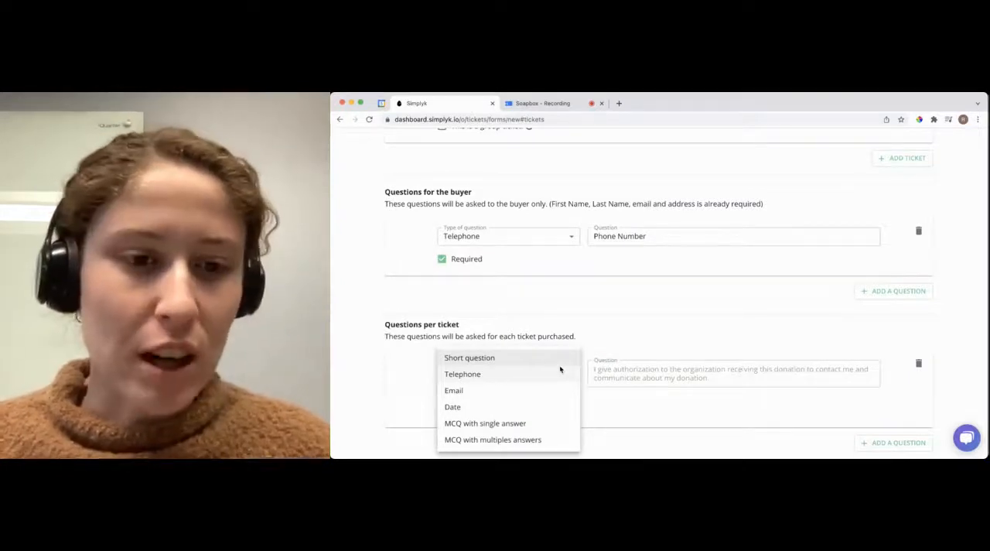
click(489, 424)
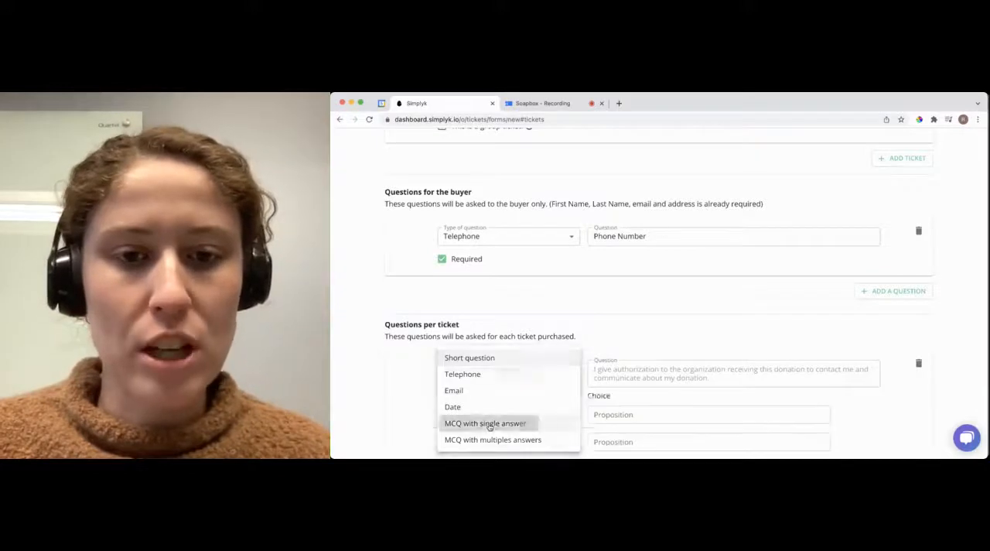
click(676, 369)
text(HOw)
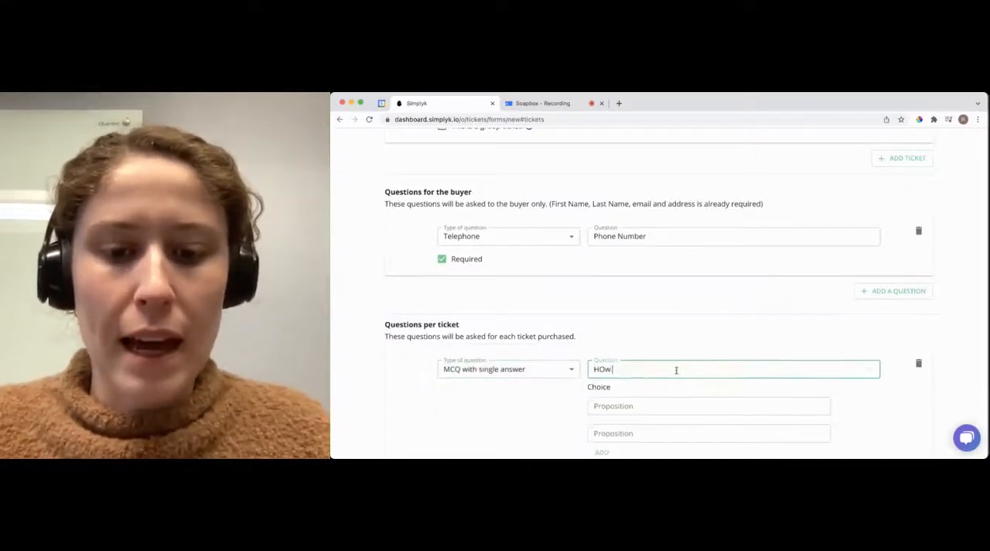
key(BackSpace)
key(BackSpace)
text(ow wil)
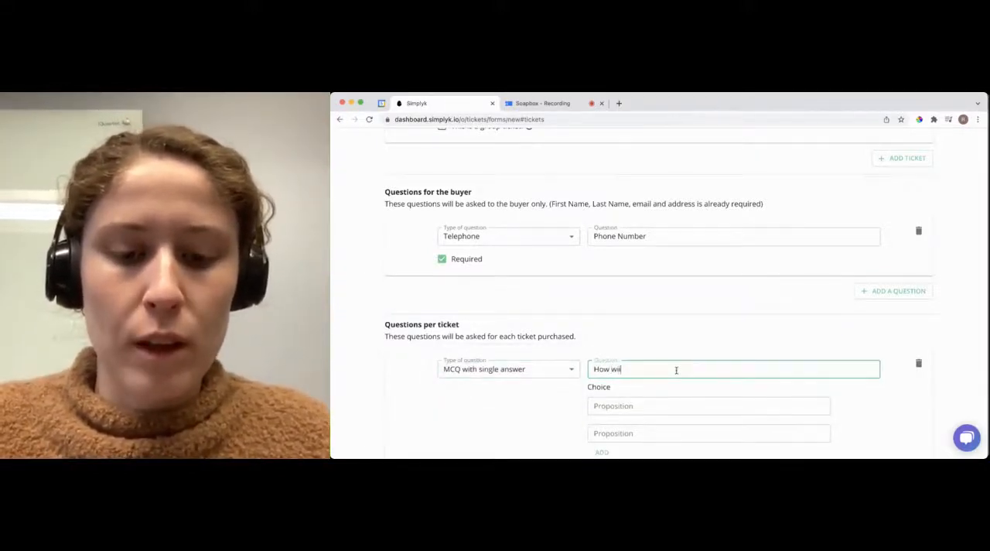
text(l you be attending the conc)
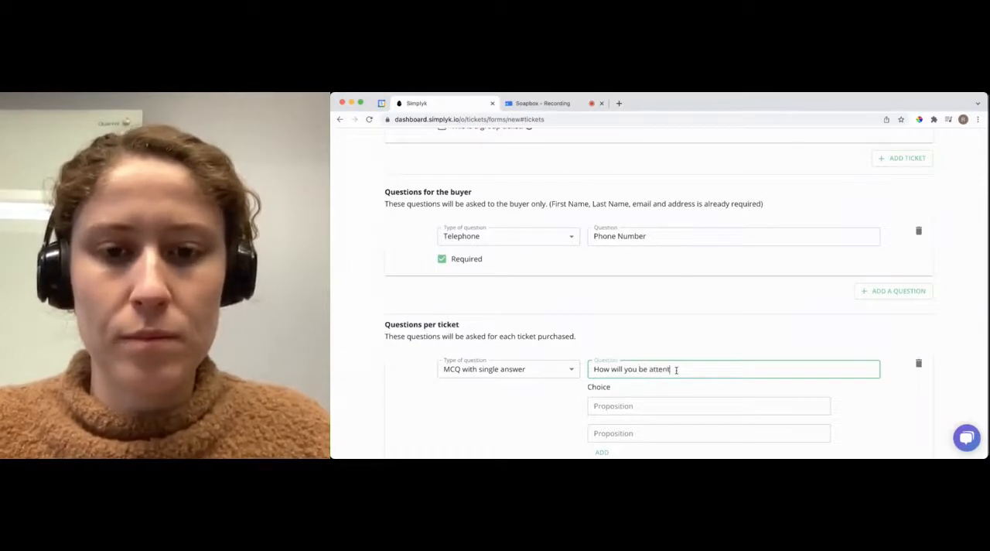
text(ert?)
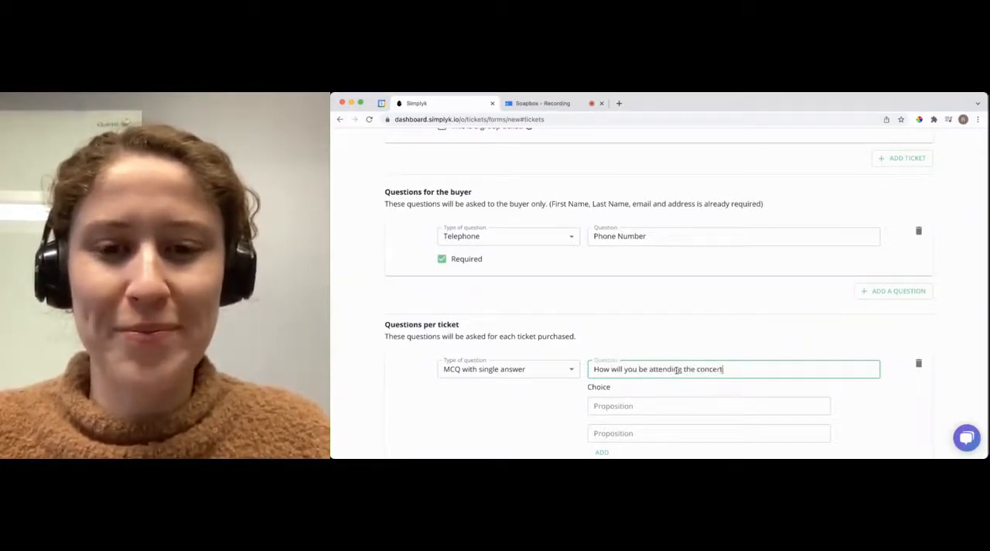
Step: Enter "In person" and "Virtually" as the two answer choices for the concert attendance question
scroll(677, 370, down, 1)
click(712, 365)
text(In person)
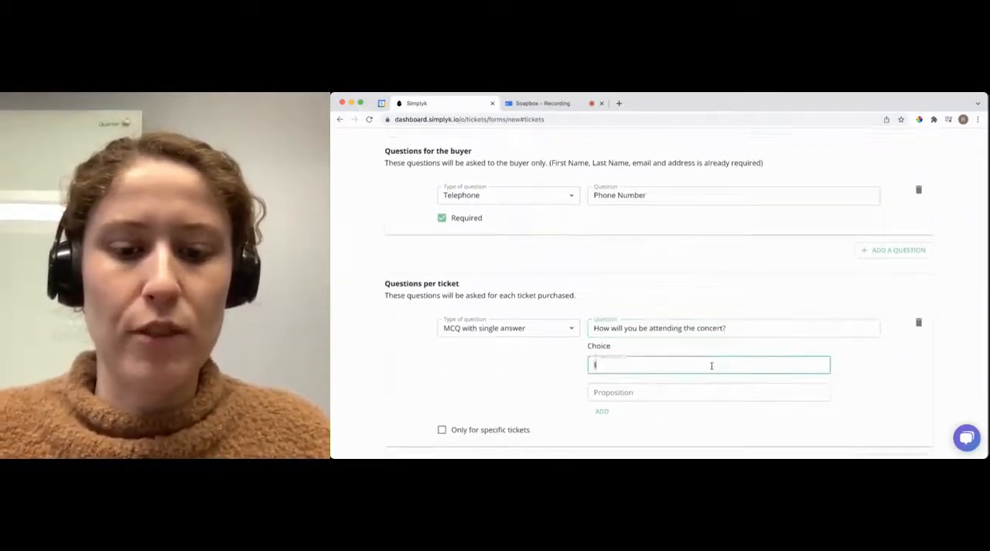
click(698, 388)
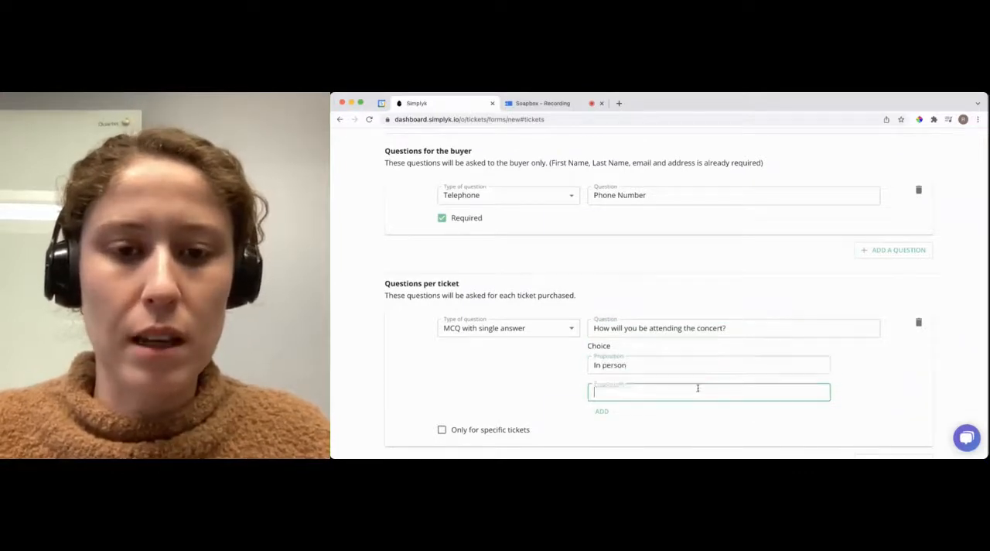
text(Virtually)
Step: Give participants the option to add a donation for the organization and continue to the customization stage
scroll(697, 388, down, 1)
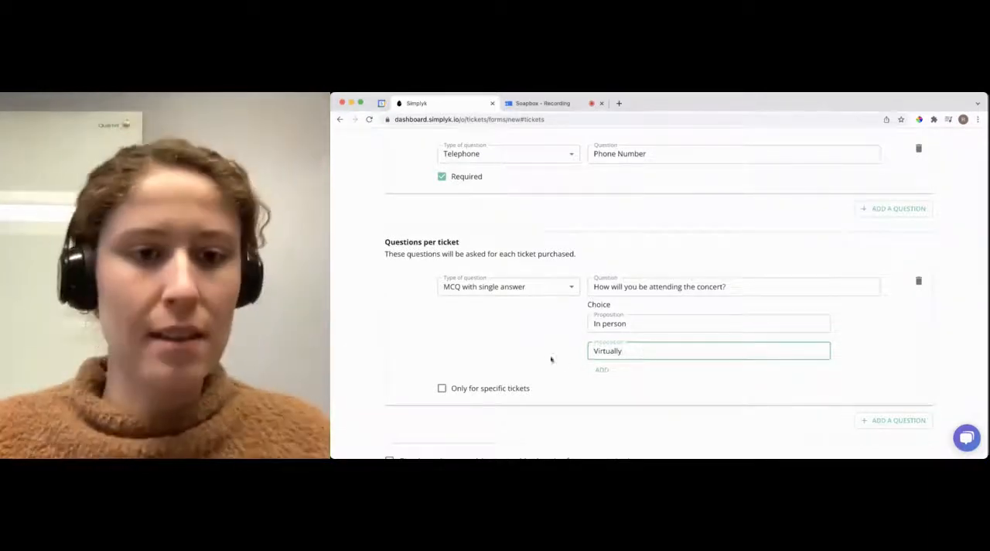
scroll(546, 353, down, 2)
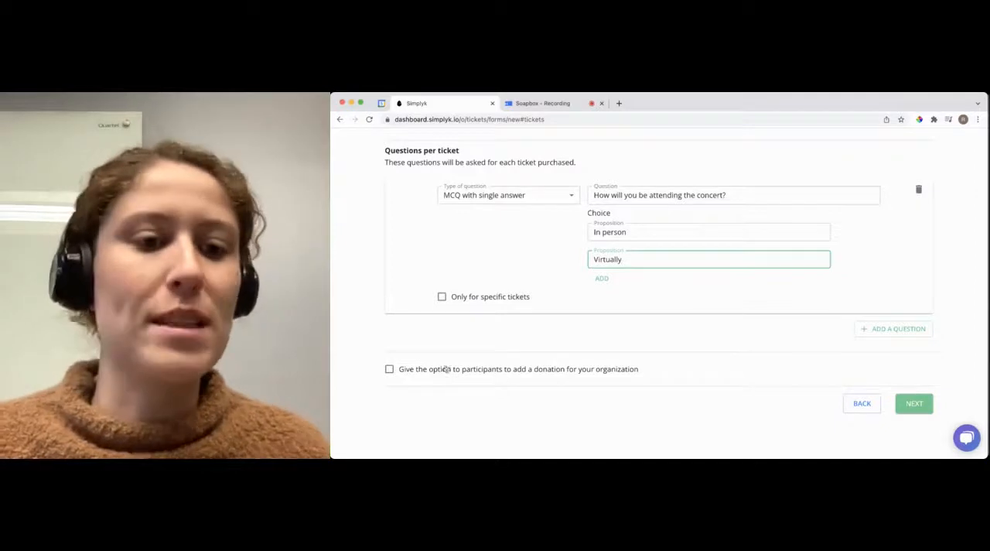
click(389, 369)
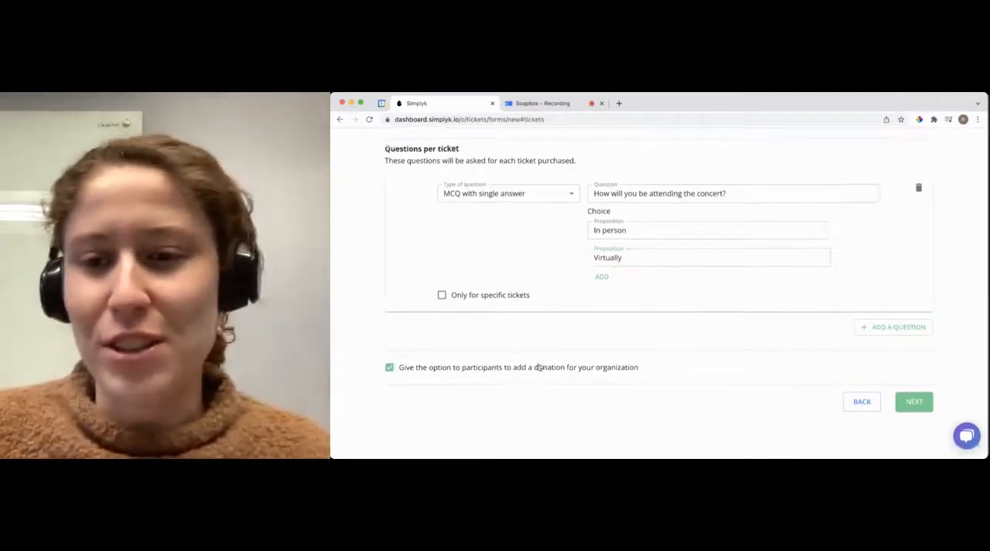
click(915, 404)
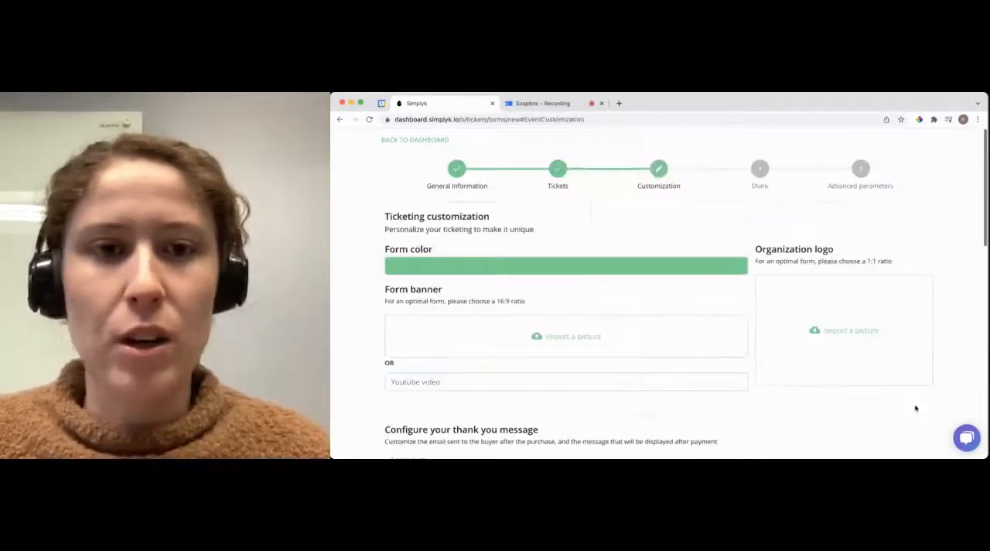
Step: Change the form color to a darker green
scroll(682, 312, down, 1)
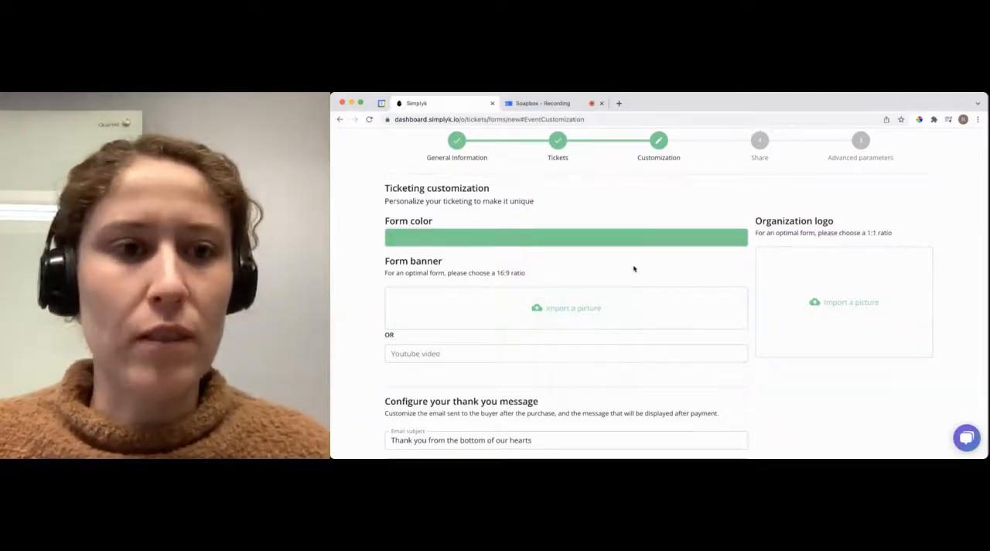
click(618, 235)
click(479, 265)
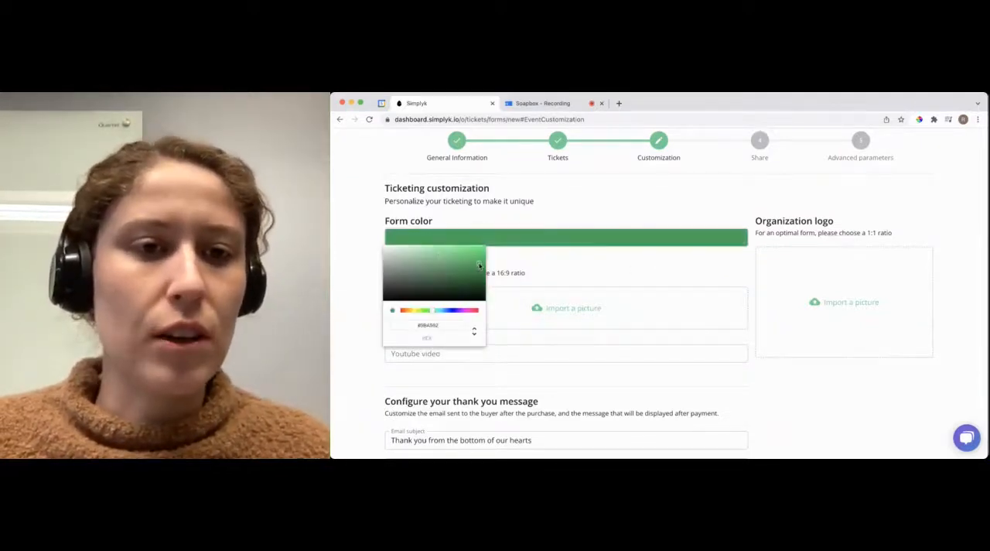
click(574, 265)
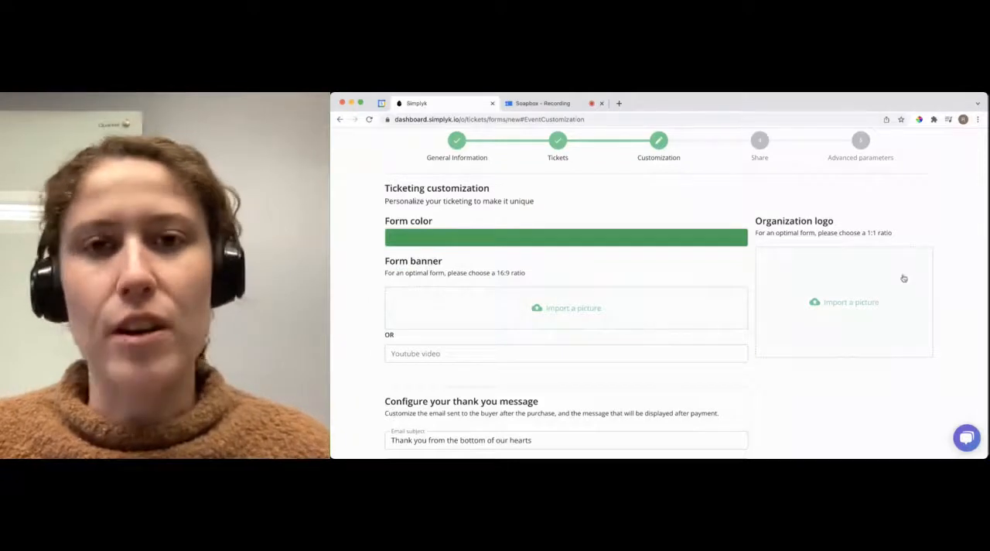
Step: Review the thank you message and electronic ticket settings, then finish customization to create the ticketing form
scroll(866, 309, down, 5)
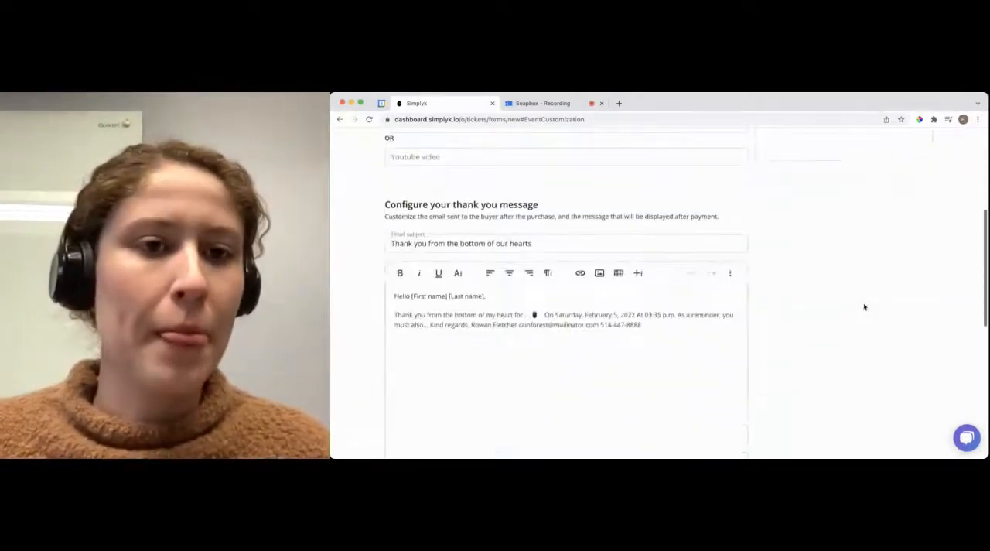
click(616, 338)
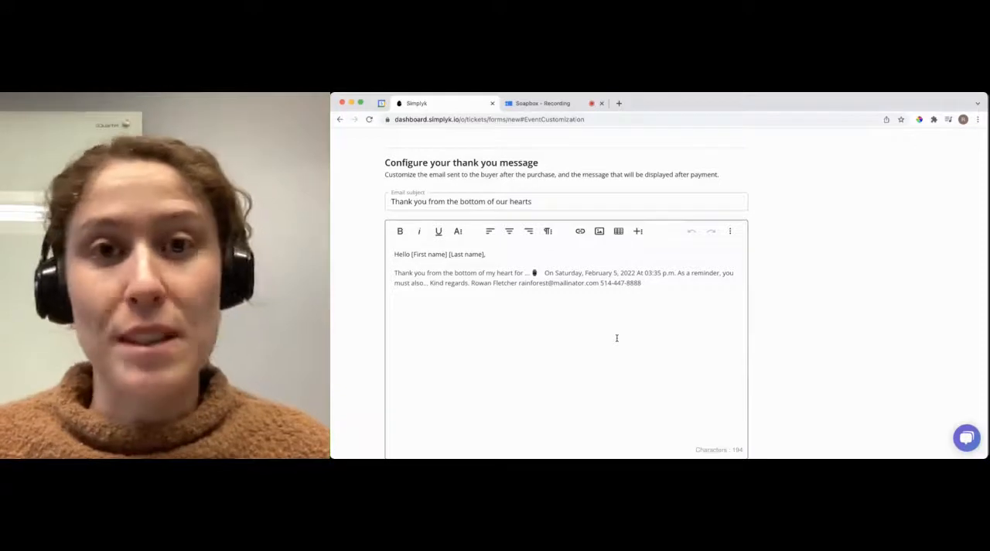
scroll(617, 338, down, 8)
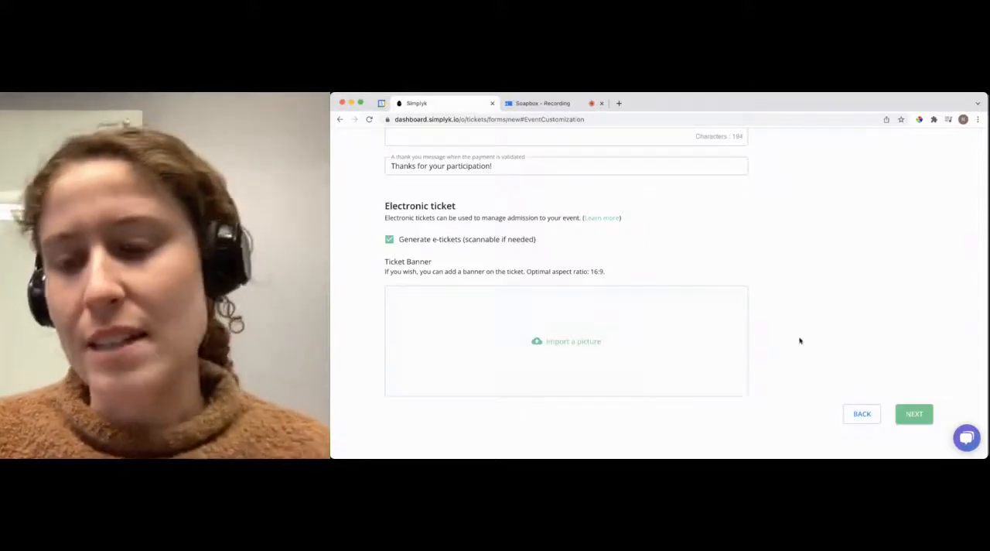
click(914, 413)
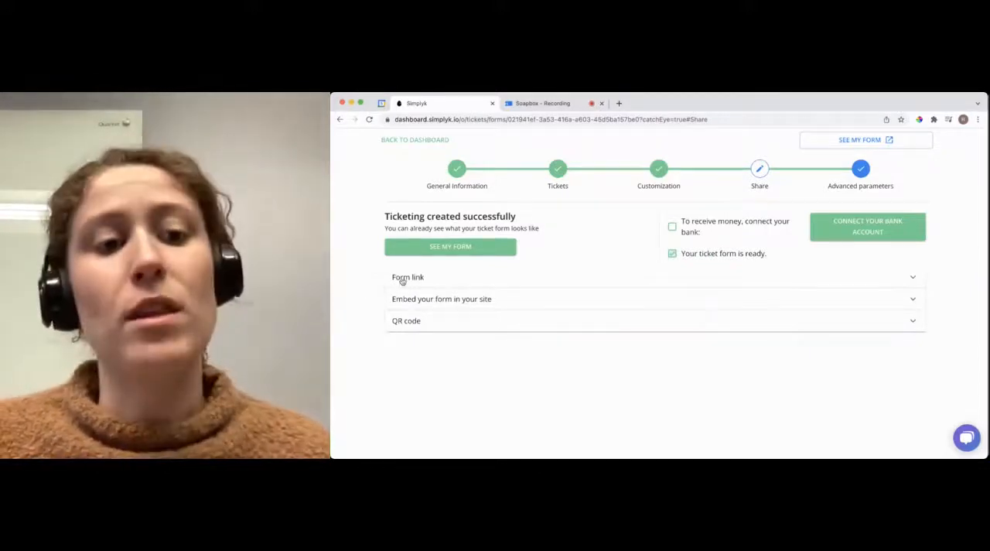
Step: Examine the sharing options for the form: the form link, the website embed code and the QR code
click(402, 280)
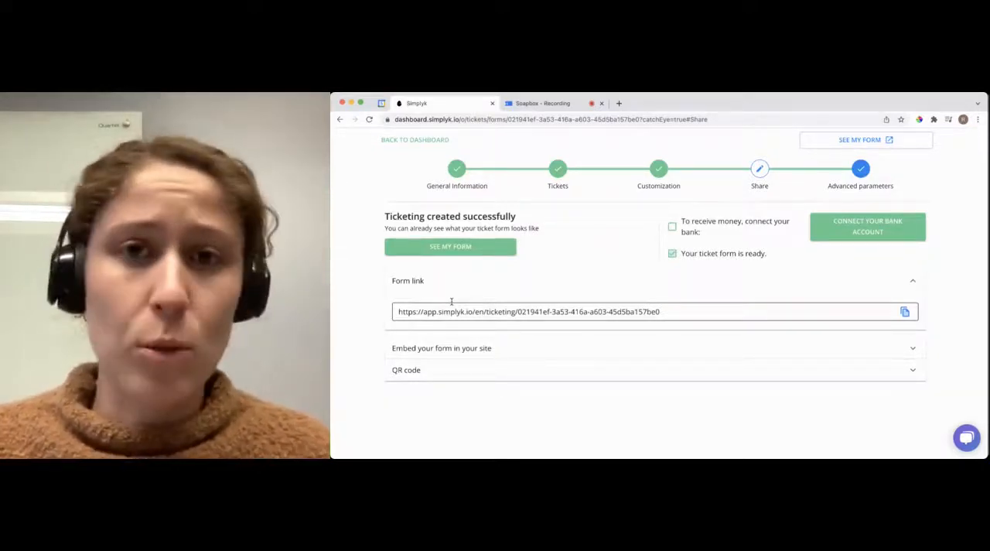
click(421, 280)
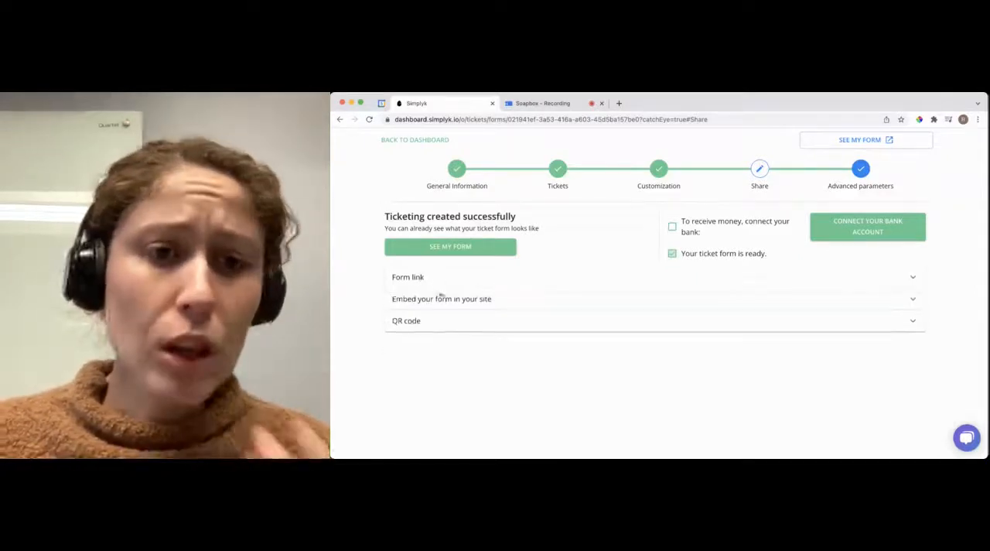
click(442, 300)
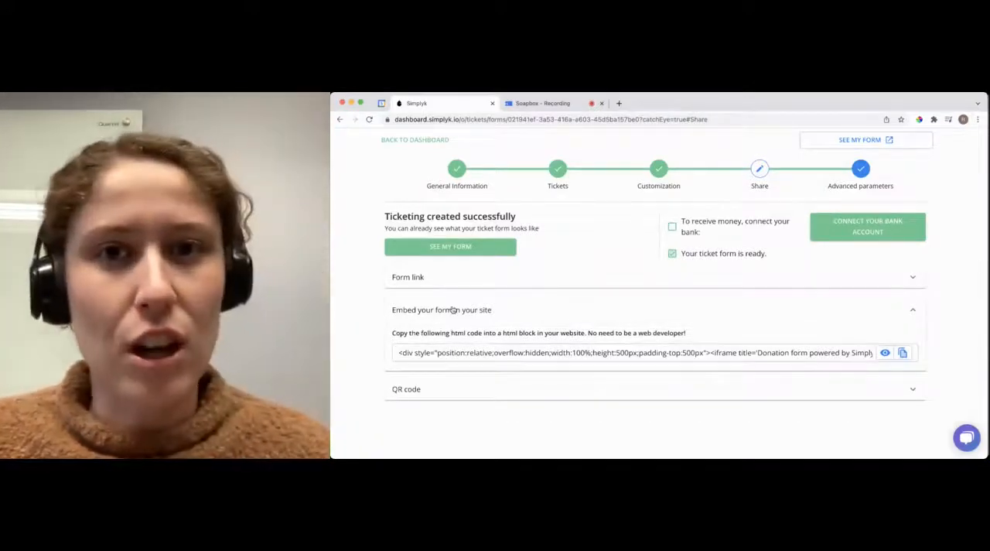
click(452, 313)
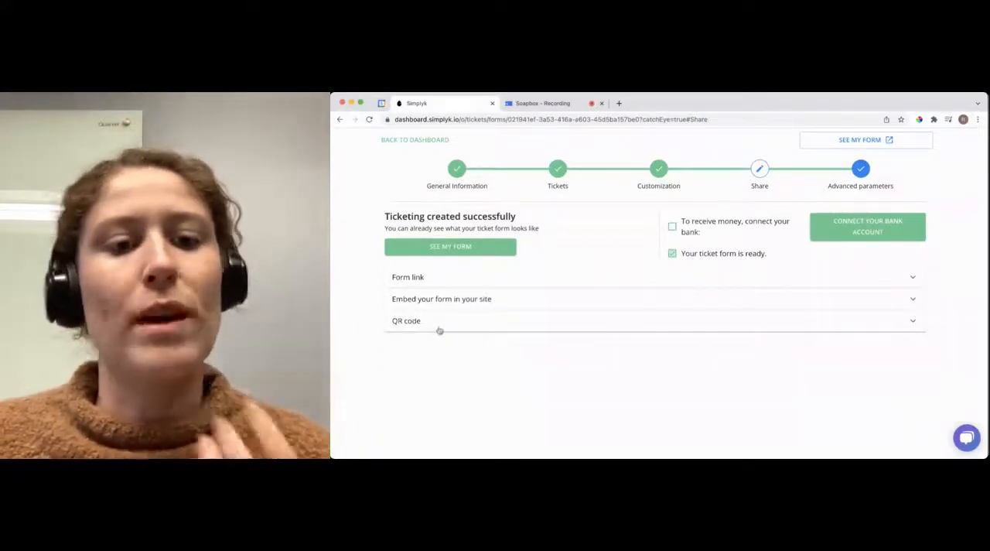
click(439, 328)
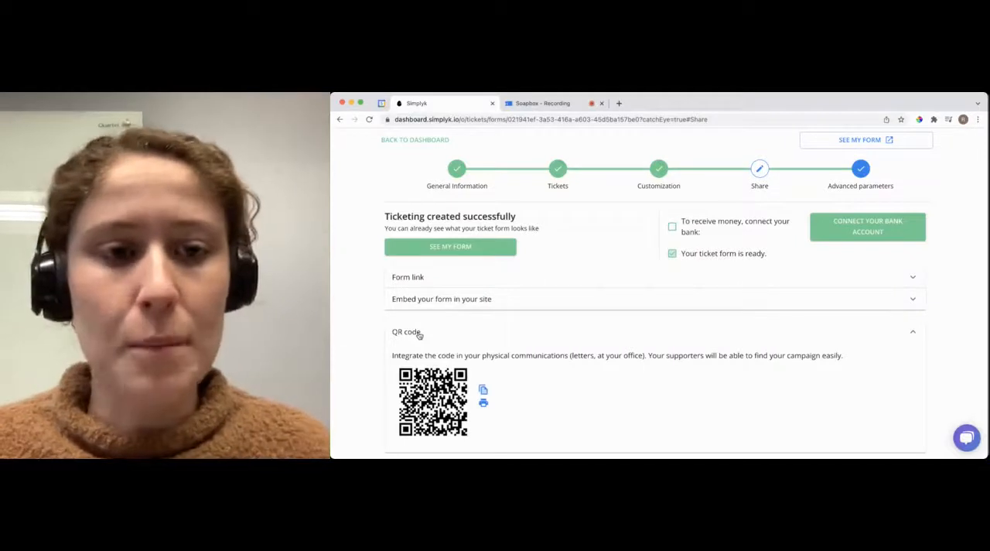
click(418, 333)
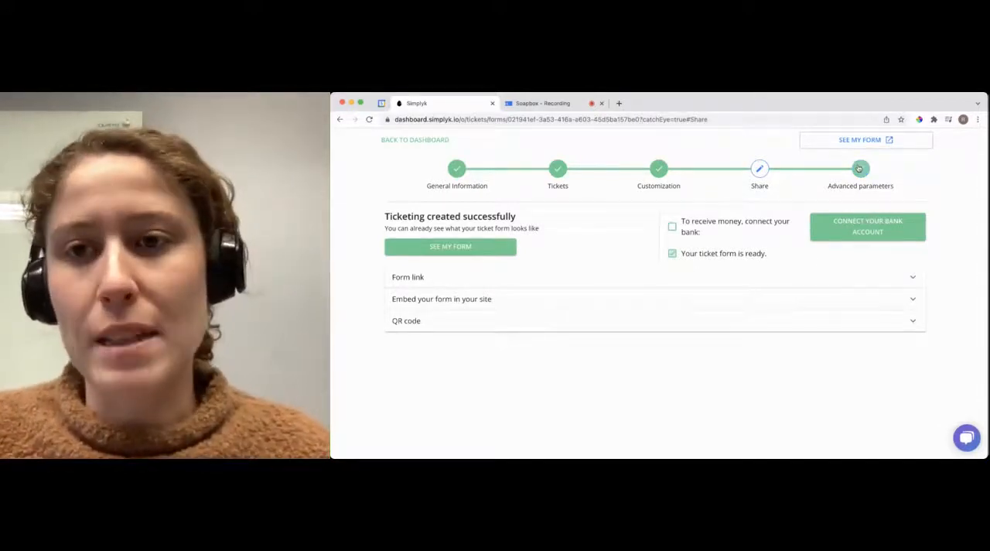
Step: In the advanced parameters, enable the automatic reminder email one week before the event and add a sales target of CA$1000
click(859, 168)
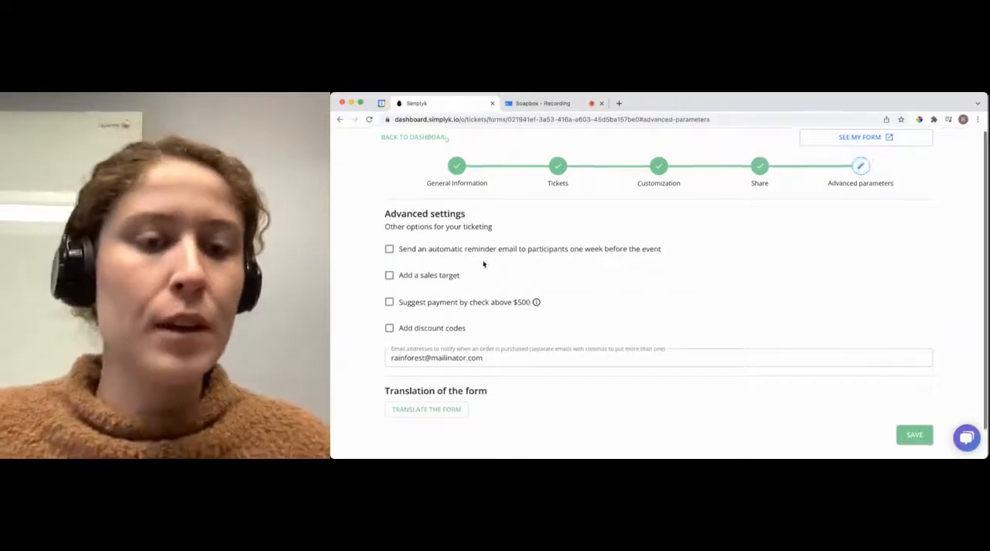
scroll(484, 264, down, 1)
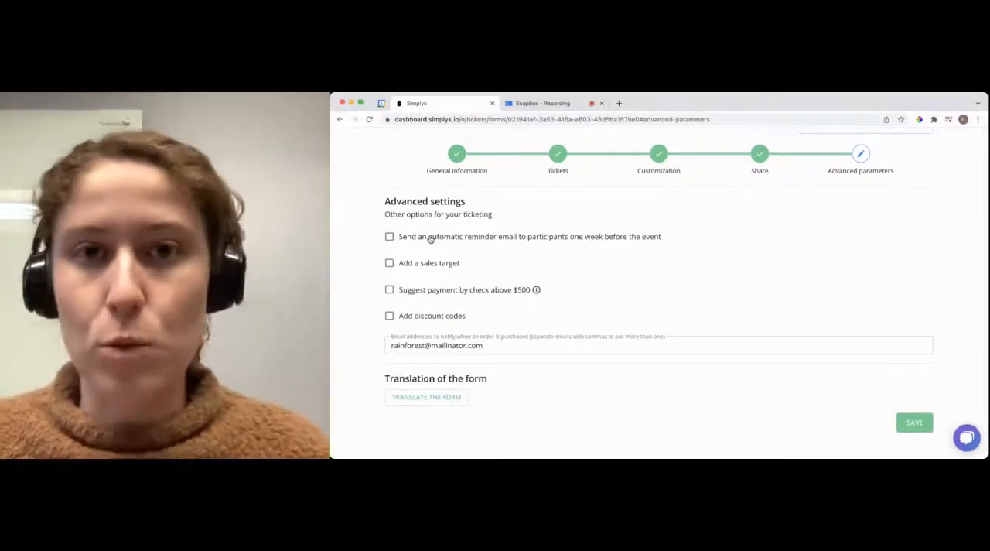
click(431, 239)
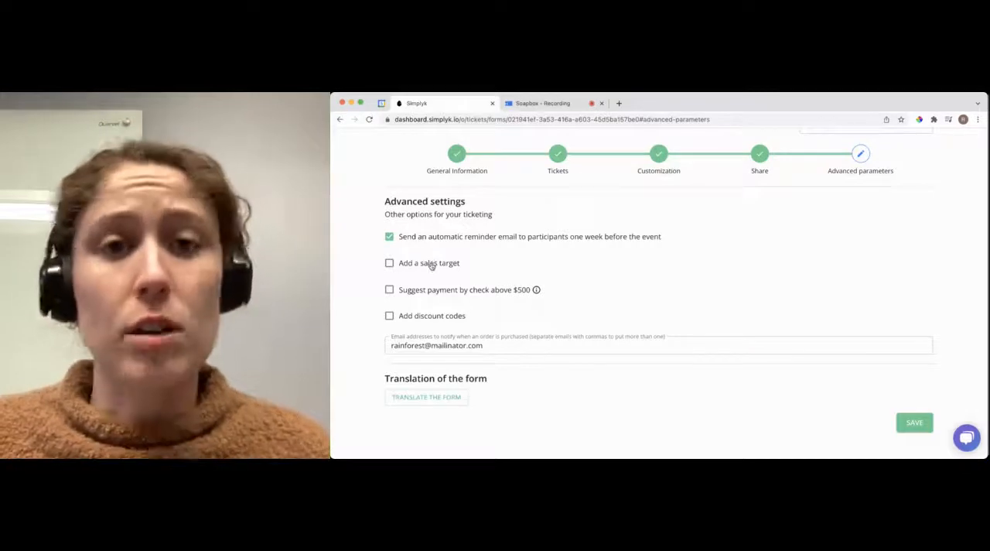
click(431, 264)
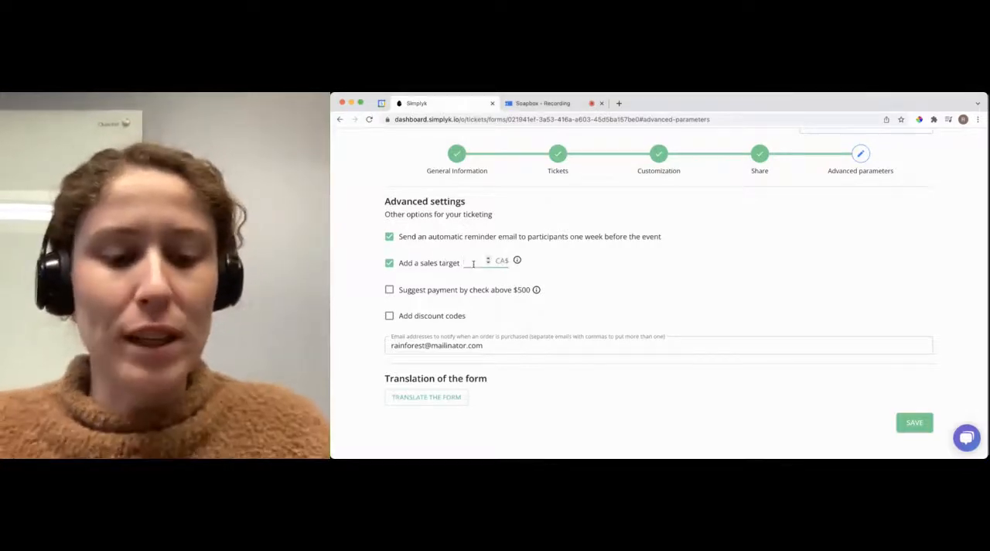
click(473, 264)
text(1000)
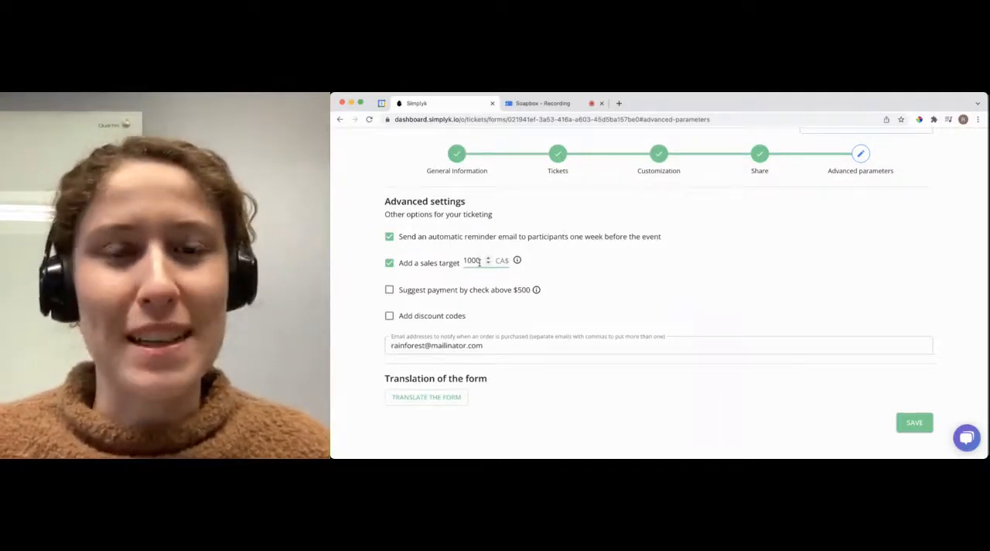
Step: Enable discount codes for the ticketing form
scroll(464, 293, down, 1)
click(416, 299)
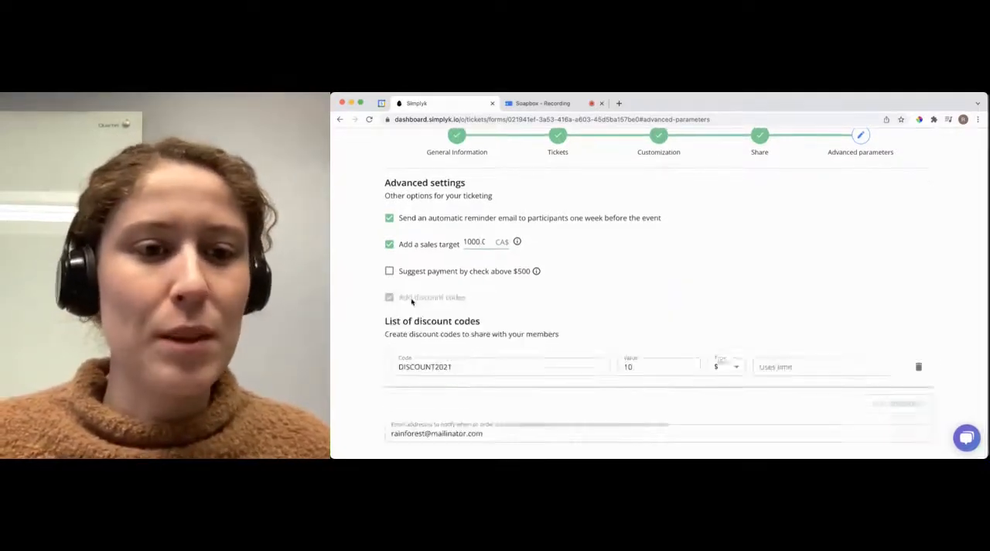
scroll(661, 362, down, 2)
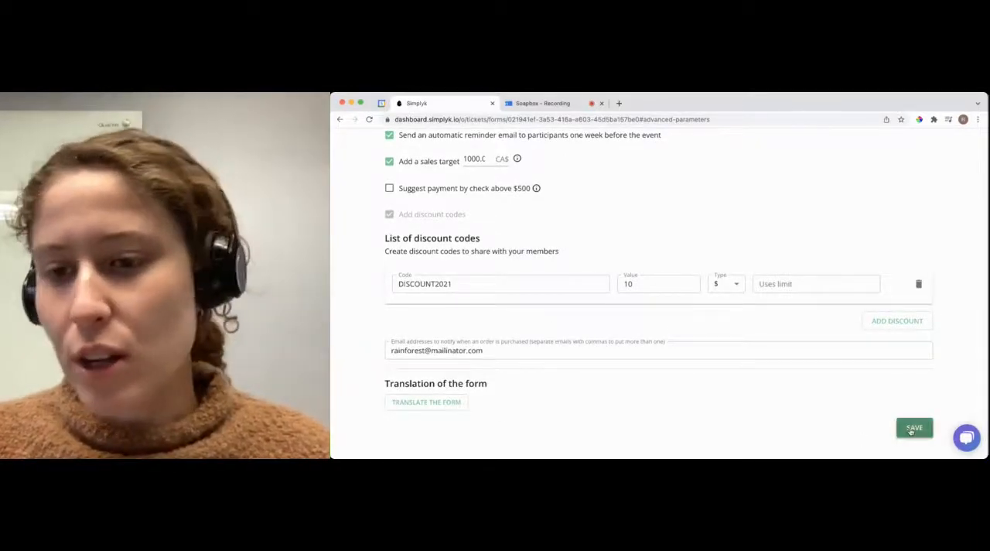
Step: Save the advanced settings and open the public ticketing form to view it
click(910, 430)
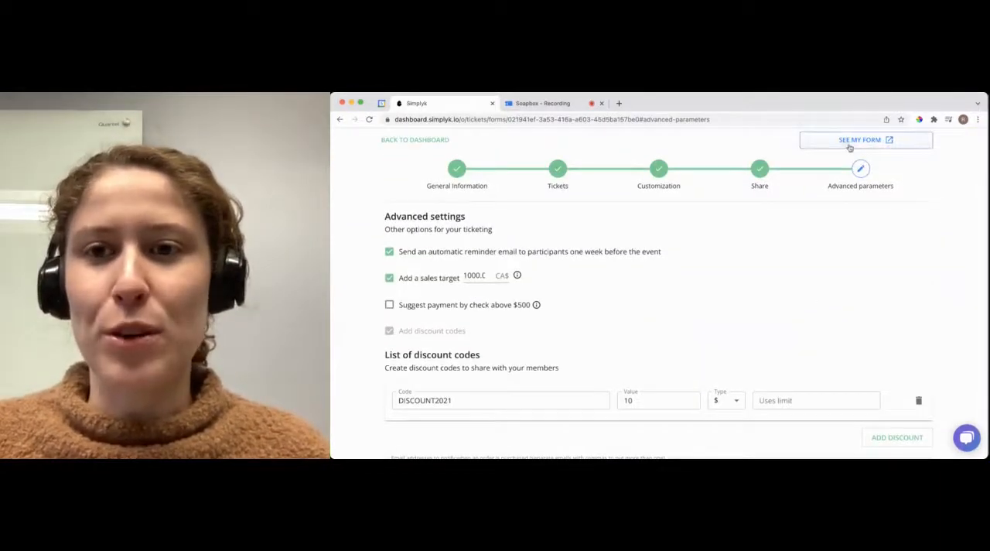
click(849, 147)
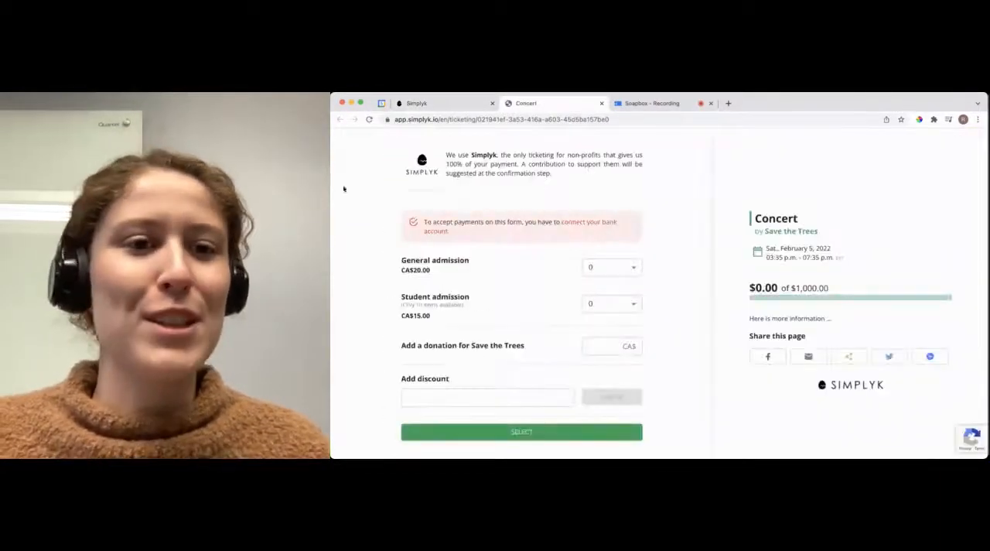